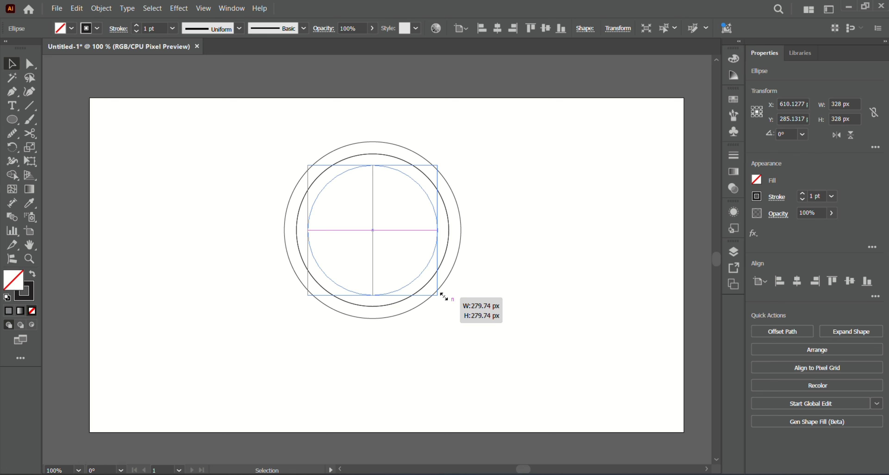
- Scale the inner circle to about 280 px and shift the inner circles so all three touch at the lower right
{"action": "left_click_drag", "start_coordinate": [444, 296], "coordinate": [446, 299]}
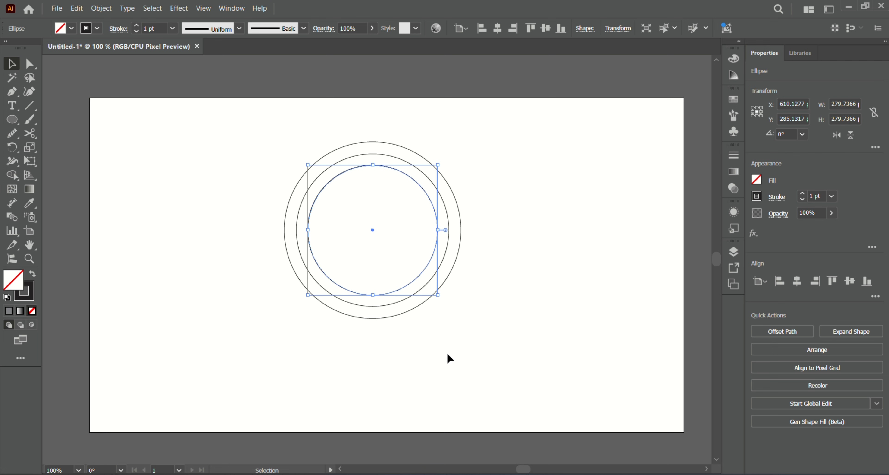
{"action": "key", "text": "shift"}
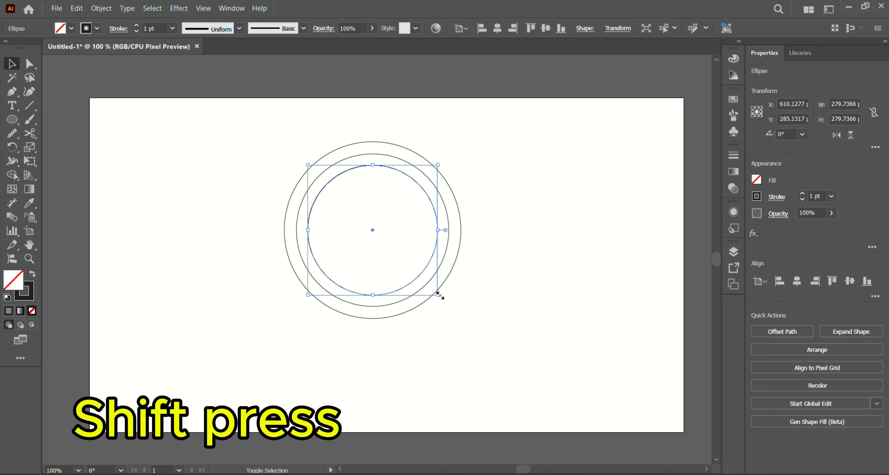
{"action": "left_click_drag", "start_coordinate": [439, 294], "coordinate": [460, 316]}
{"action": "left_click", "coordinate": [425, 283]}
{"action": "left_click", "coordinate": [549, 204]}
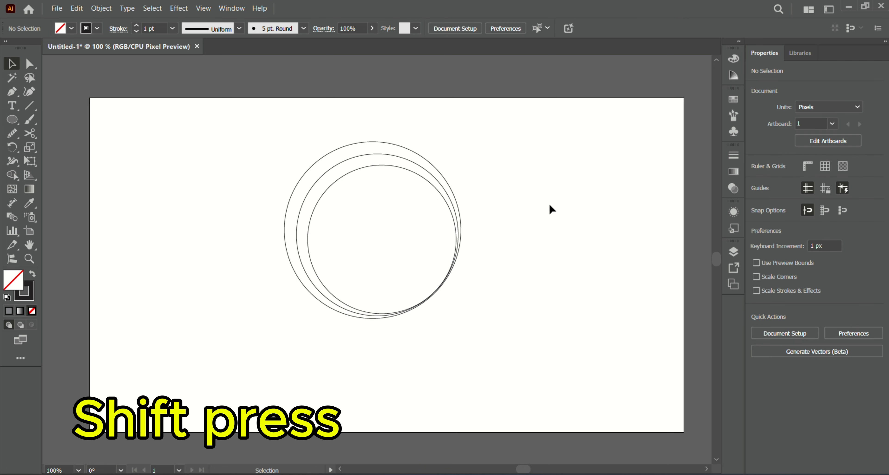
- Cut the three circles with the Scissors tool at points near their upper right and lower left
{"action": "key", "text": "c"}
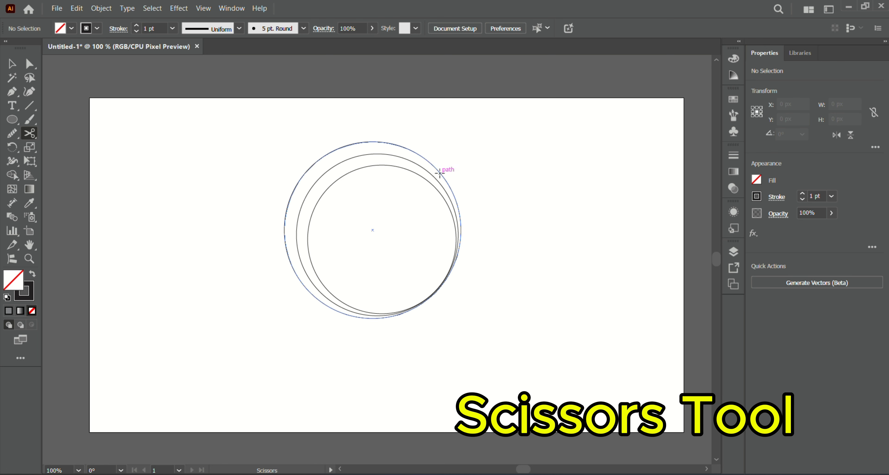
{"action": "left_click", "coordinate": [451, 186]}
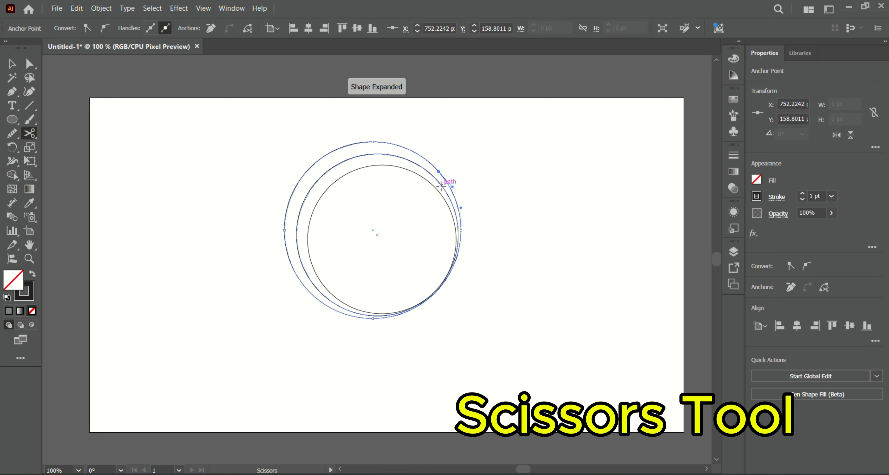
{"action": "left_click", "coordinate": [444, 187]}
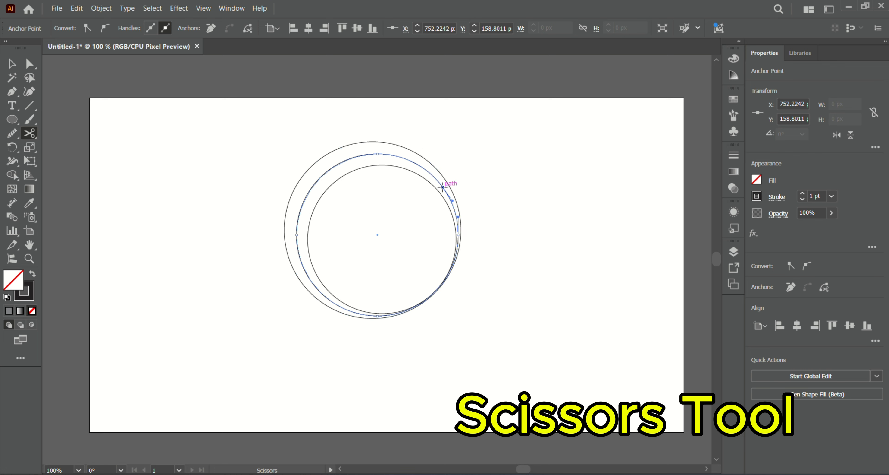
{"action": "left_click", "coordinate": [361, 168]}
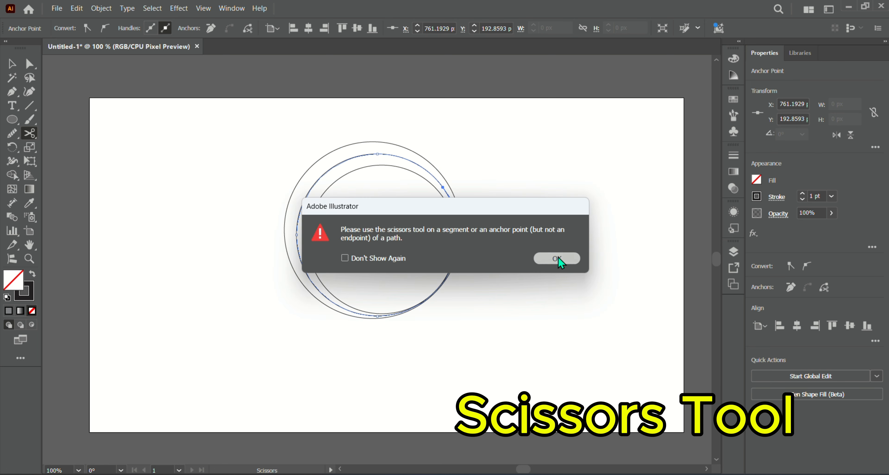
{"action": "left_click", "coordinate": [559, 258]}
{"action": "left_click", "coordinate": [358, 169]}
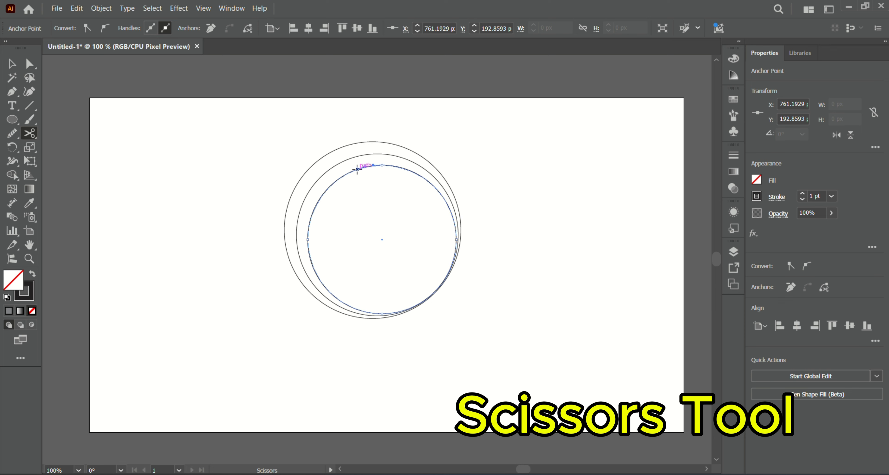
{"action": "left_click", "coordinate": [357, 169]}
{"action": "left_click", "coordinate": [315, 295]}
{"action": "left_click", "coordinate": [330, 298]}
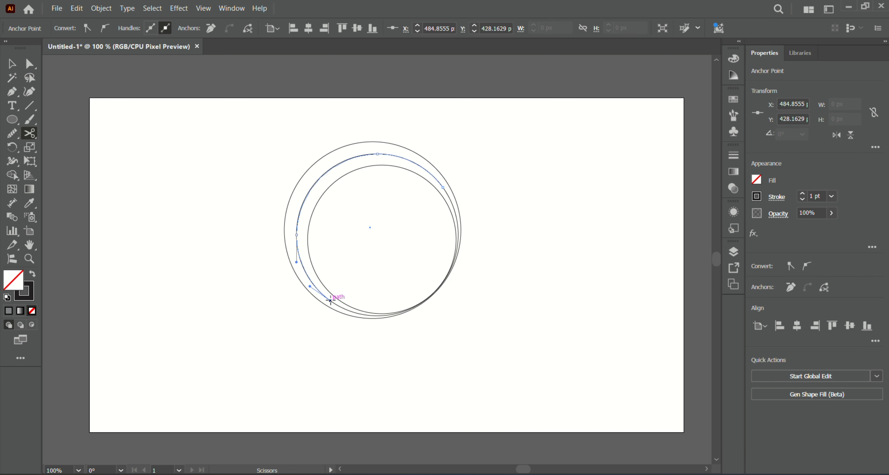
{"action": "left_click", "coordinate": [331, 299]}
- Select and delete the cut-off lower-right segments of the outer and middle circles
{"action": "left_click", "coordinate": [11, 64]}
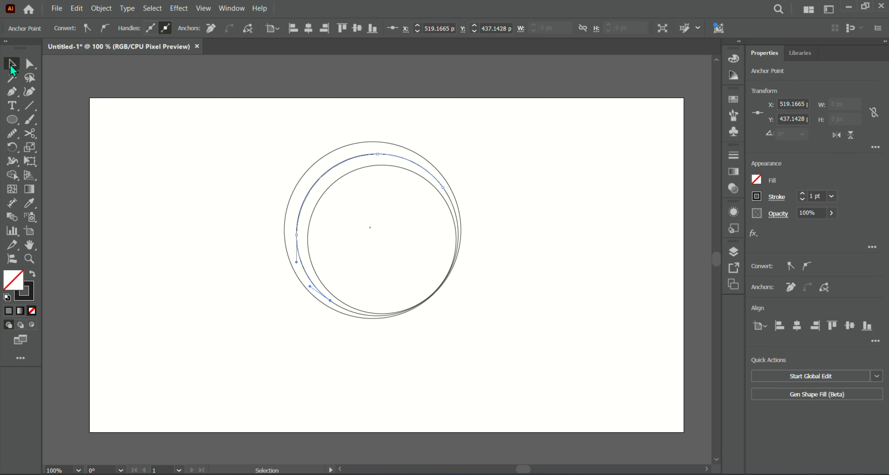
{"action": "left_click", "coordinate": [545, 205]}
{"action": "left_click_drag", "start_coordinate": [461, 216], "coordinate": [586, 251]}
{"action": "key", "text": "Delete"}
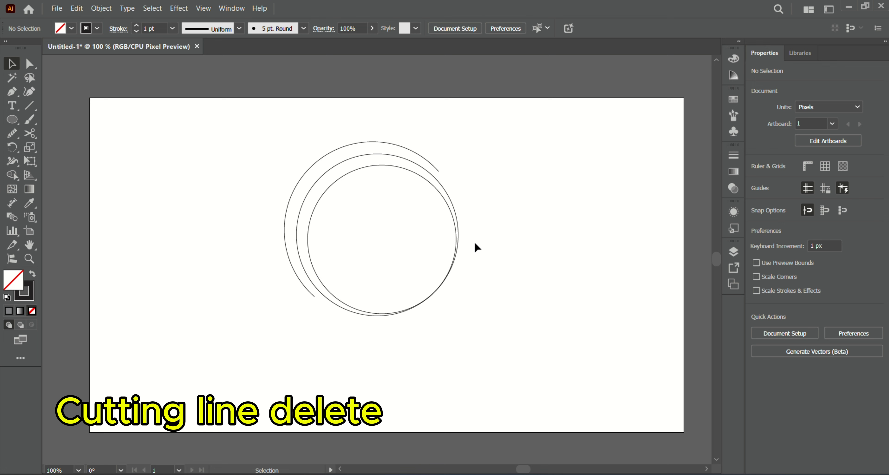
{"action": "left_click", "coordinate": [455, 208]}
{"action": "key", "text": "Delete"}
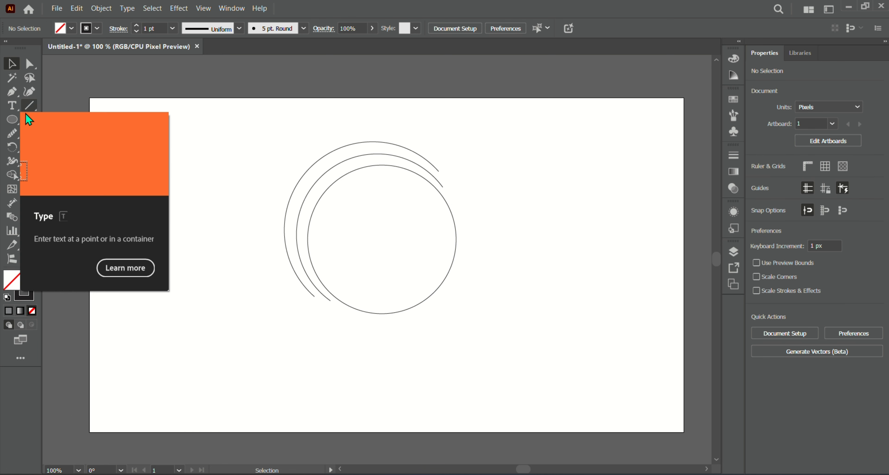
- Cut the inner circle near its lower right, move the detached right-hand arc aside and delete it
{"action": "left_click", "coordinate": [30, 134]}
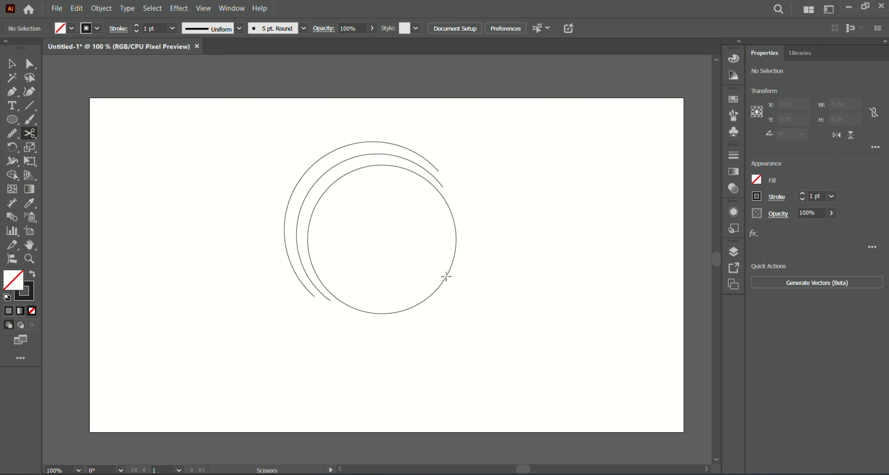
{"action": "left_click", "coordinate": [446, 276]}
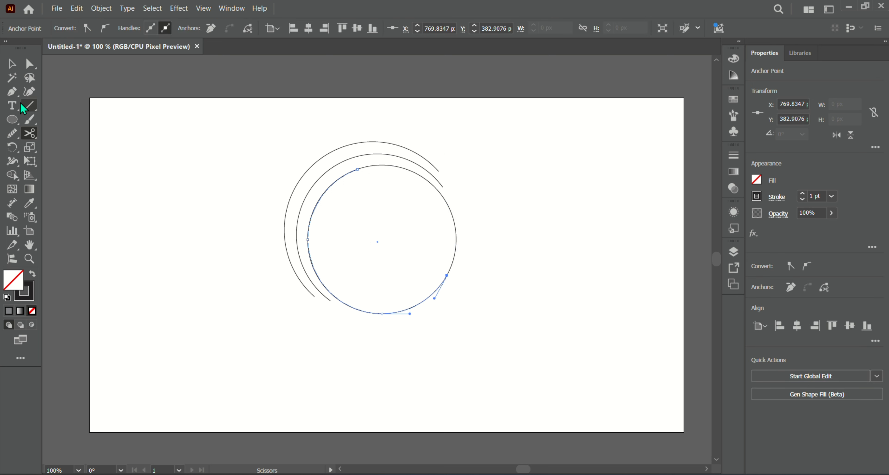
{"action": "key", "text": "v"}
{"action": "left_click", "coordinate": [462, 238]}
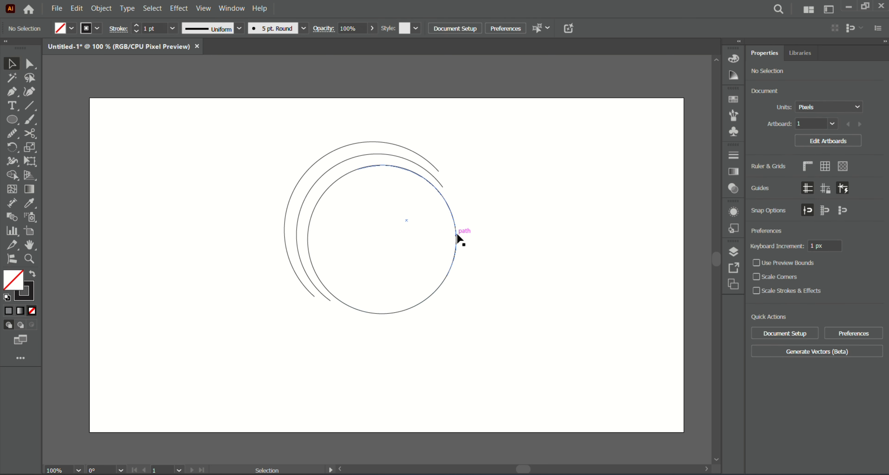
{"action": "left_click_drag", "start_coordinate": [458, 244], "coordinate": [617, 230]}
{"action": "left_click", "coordinate": [572, 246]}
{"action": "double_click", "coordinate": [616, 229]}
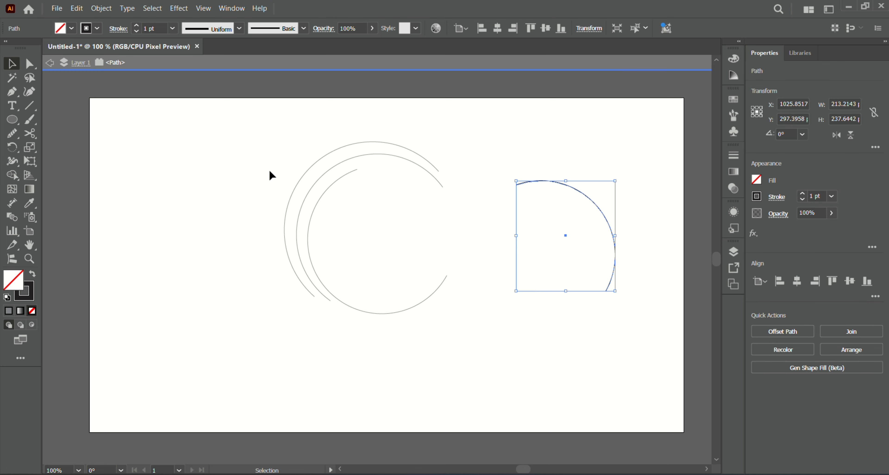
{"action": "double_click", "coordinate": [45, 70]}
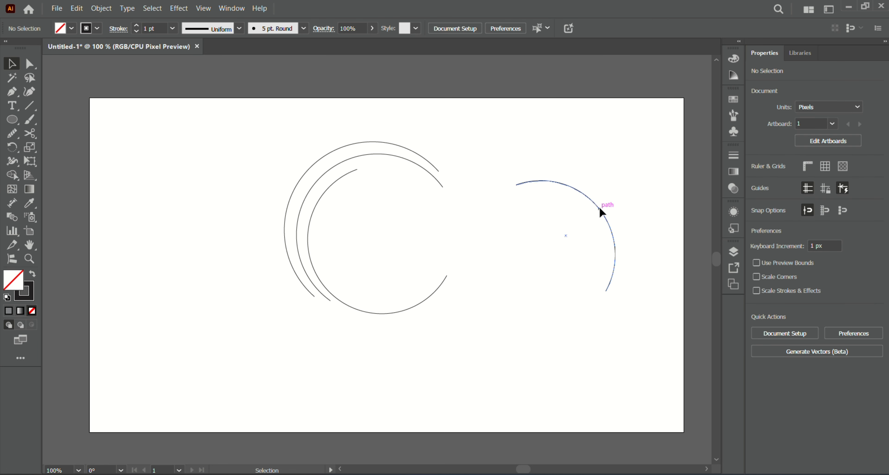
{"action": "left_click", "coordinate": [602, 219]}
{"action": "key", "text": "Delete"}
- Cut and delete a short piece from the lower tip of the inner arc
{"action": "left_click", "coordinate": [30, 134]}
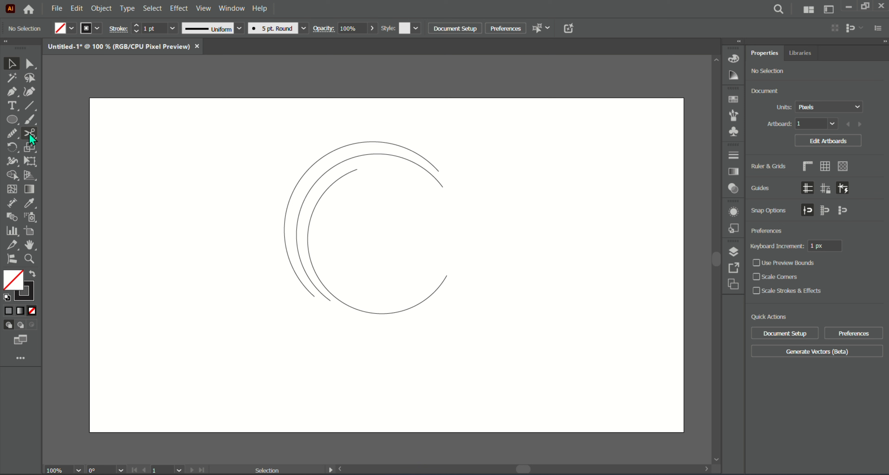
{"action": "left_click", "coordinate": [438, 287]}
{"action": "left_click", "coordinate": [11, 67]}
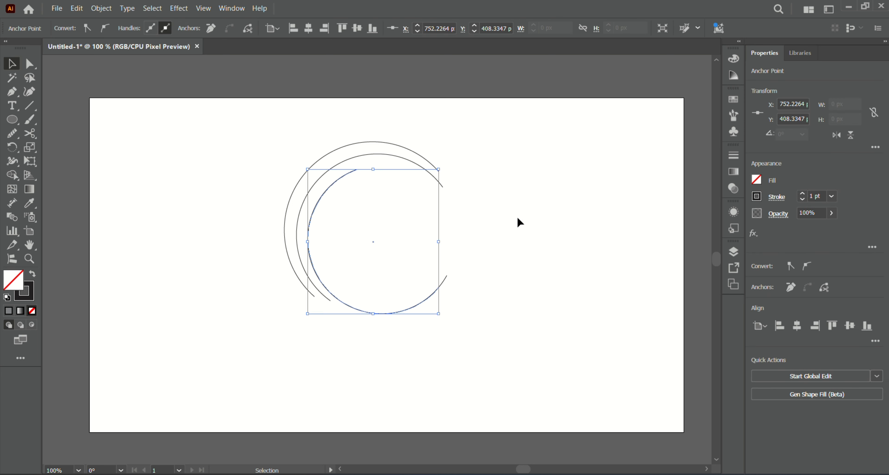
{"action": "left_click", "coordinate": [519, 219]}
{"action": "left_click_drag", "start_coordinate": [447, 276], "coordinate": [522, 268]}
{"action": "key", "text": "Delete"}
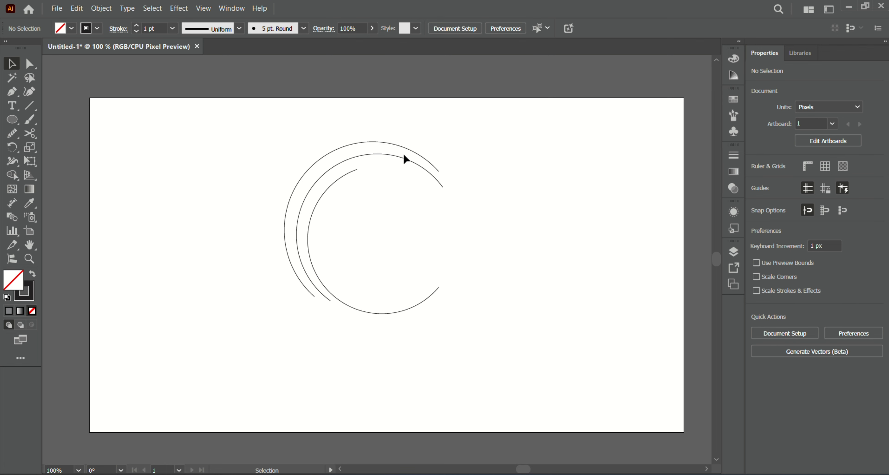
- Select all three arcs and increase their stroke weight to 25 pt
{"action": "left_click_drag", "start_coordinate": [282, 137], "coordinate": [379, 238]}
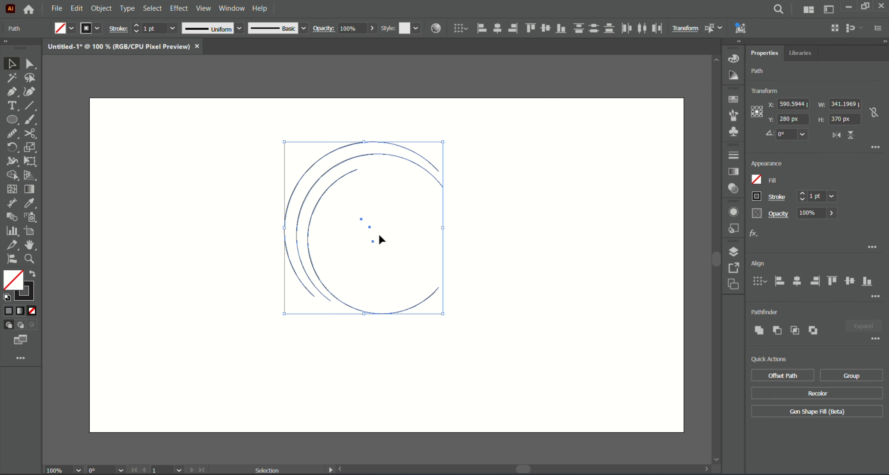
{"action": "left_click", "coordinate": [136, 26]}
{"action": "left_click", "coordinate": [135, 26]}
{"action": "left_click", "coordinate": [135, 26]}
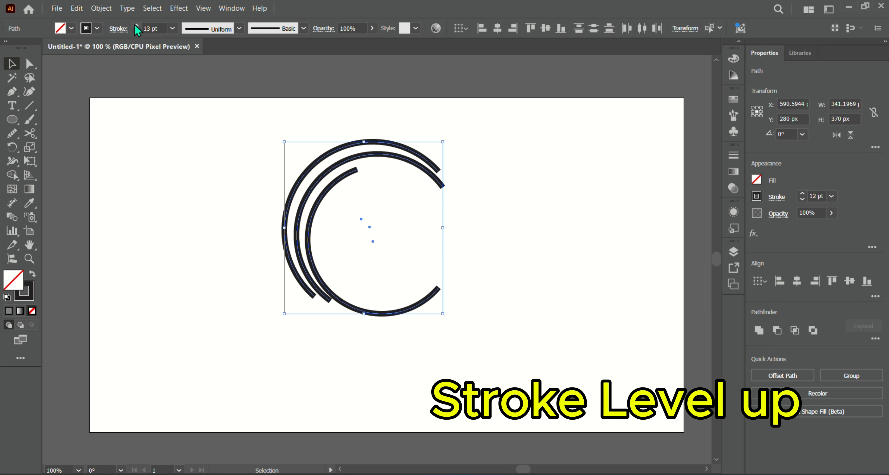
{"action": "left_click", "coordinate": [136, 26]}
{"action": "left_click", "coordinate": [135, 26]}
{"action": "left_click", "coordinate": [136, 26]}
{"action": "left_click", "coordinate": [136, 26]}
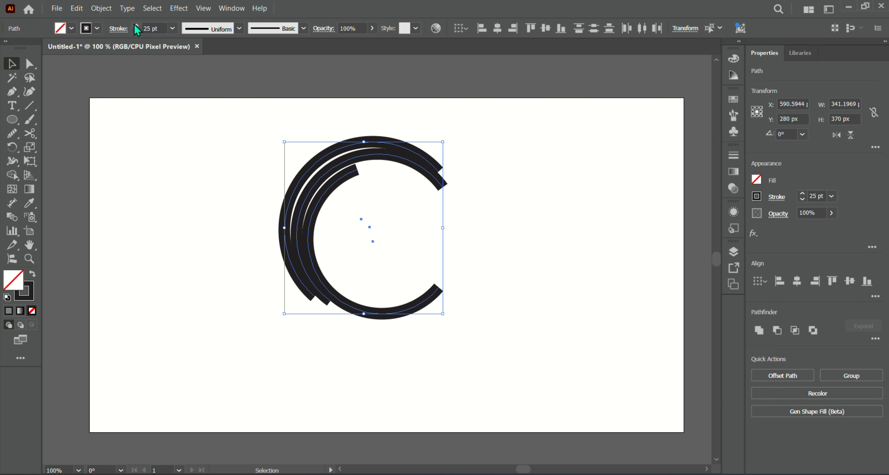
- Apply Width Profile 1 to the selected arcs so they taper at both ends
{"action": "left_click", "coordinate": [239, 28]}
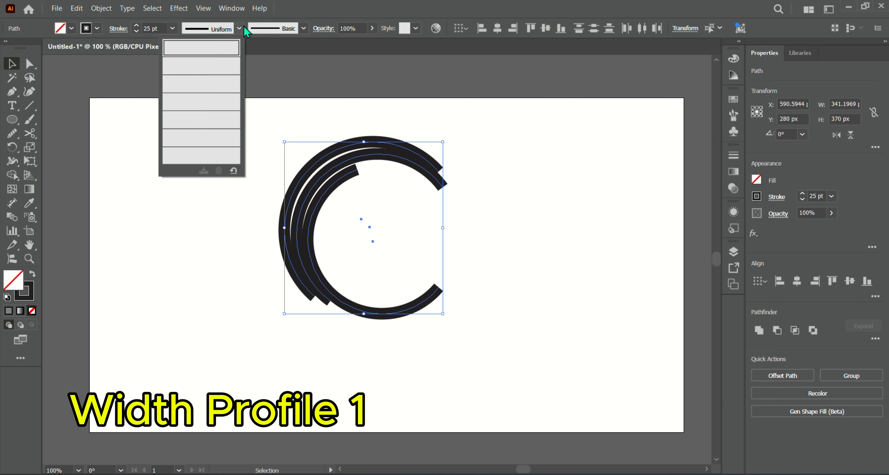
{"action": "left_click", "coordinate": [201, 66]}
{"action": "left_click", "coordinate": [506, 154]}
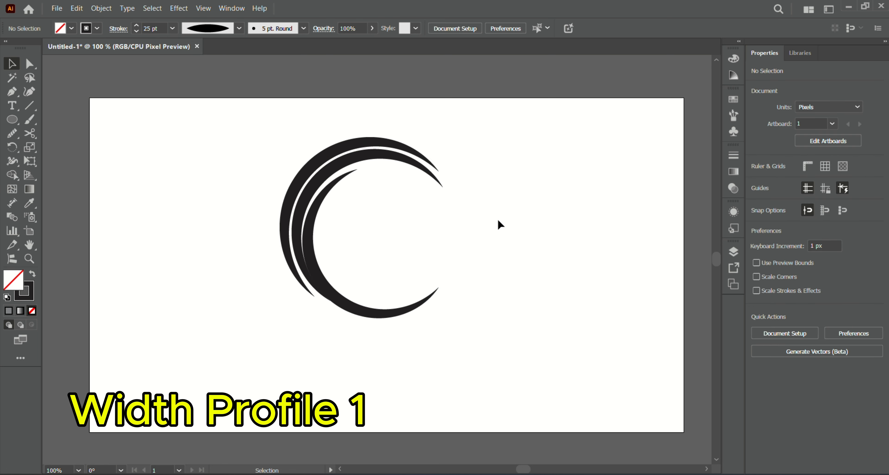
- Nudge the inner arc three steps right and three steps up
{"action": "left_click", "coordinate": [368, 312]}
{"action": "key", "text": "Right"}
{"action": "key", "text": "Right"}
{"action": "key", "text": "Right"}
{"action": "key", "text": "Right"}
{"action": "key", "text": "Right"}
{"action": "key", "text": "Right"}
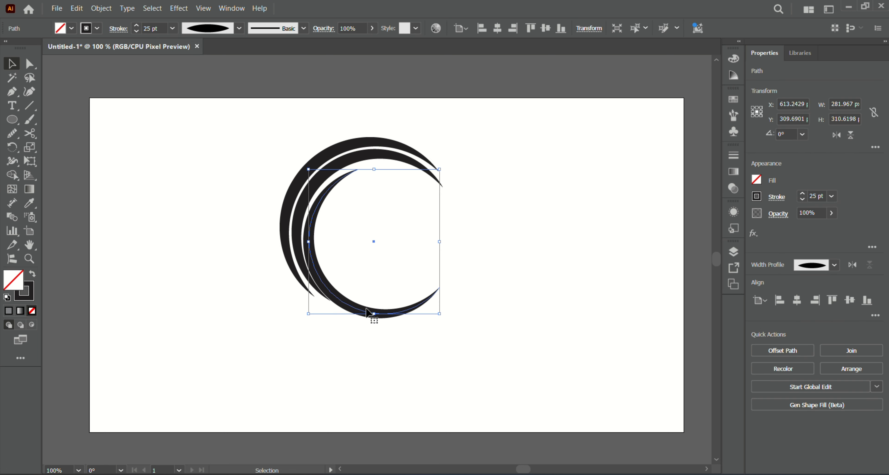
{"action": "key", "text": "Up"}
{"action": "key", "text": "Up"}
{"action": "key", "text": "Up"}
{"action": "key", "text": "Up"}
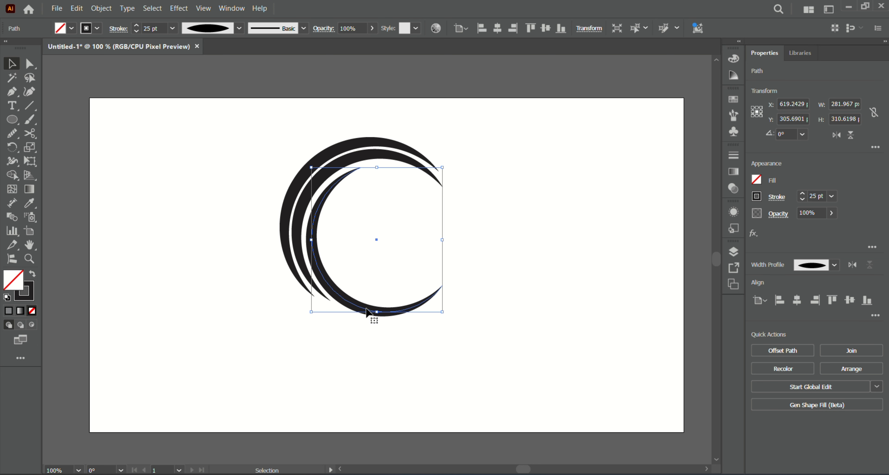
- Nudge the middle arc three steps left and three steps up
{"action": "left_click", "coordinate": [295, 277]}
{"action": "key", "text": "Left"}
{"action": "key", "text": "Left"}
{"action": "key", "text": "Left"}
{"action": "key", "text": "Left"}
{"action": "key", "text": "Left"}
{"action": "key", "text": "Left"}
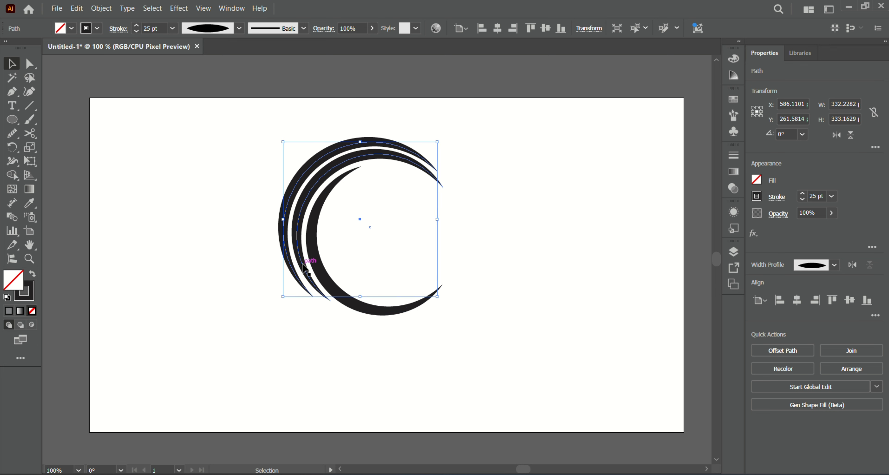
{"action": "key", "text": "Up"}
{"action": "key", "text": "Up"}
{"action": "key", "text": "Up"}
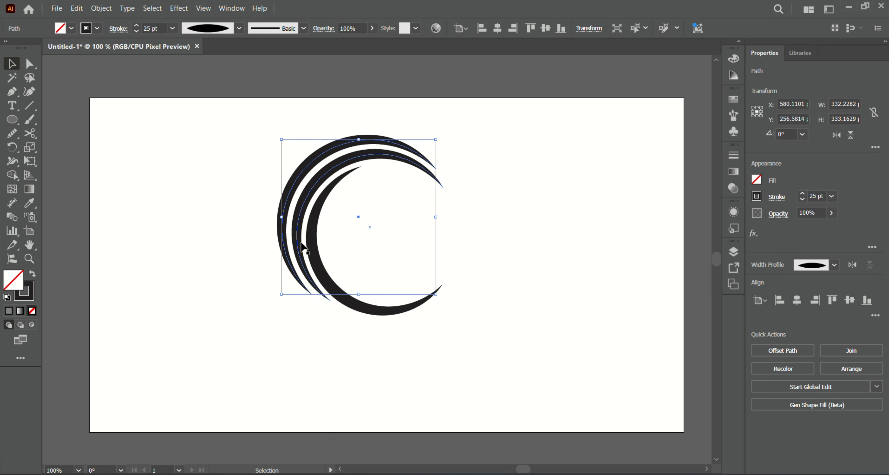
- Nudge another arc slightly left and down to even out the spacing between the arcs
{"action": "left_click", "coordinate": [300, 245]}
{"action": "key", "text": "Left"}
{"action": "key", "text": "Left"}
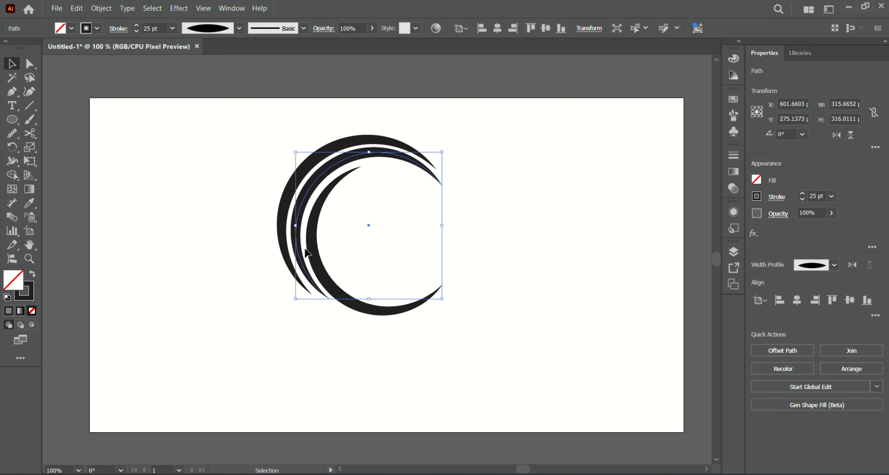
{"action": "key", "text": "Down"}
{"action": "key", "text": "Down"}
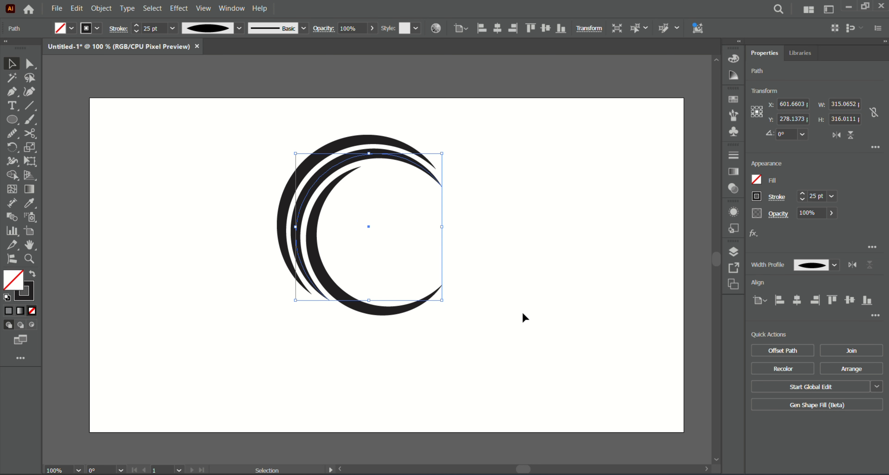
{"action": "key", "text": "Left"}
{"action": "key", "text": "Left"}
{"action": "key", "text": "Up"}
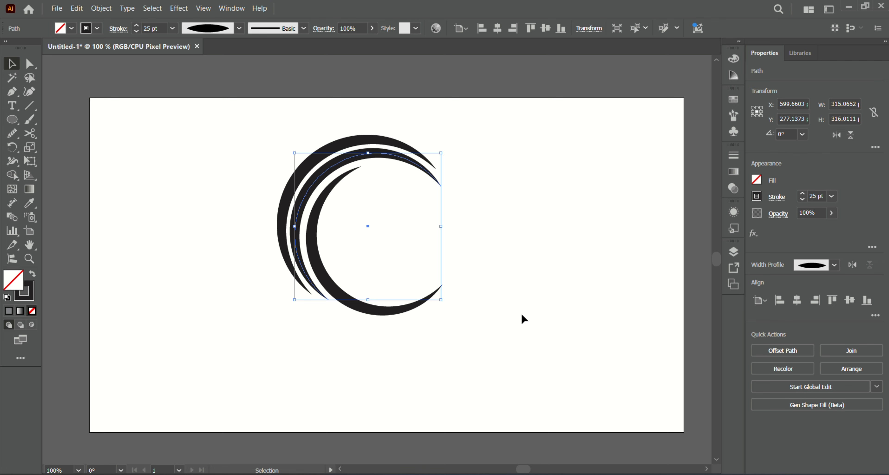
{"action": "left_click", "coordinate": [456, 323]}
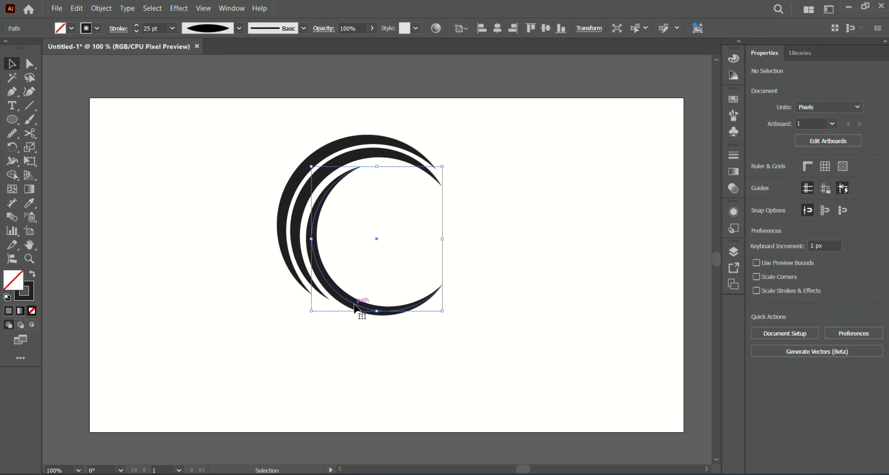
- Nudge the inner arc up one step and increase its stroke weight to 29 pt
{"action": "left_click", "coordinate": [355, 305]}
{"action": "key", "text": "Up"}
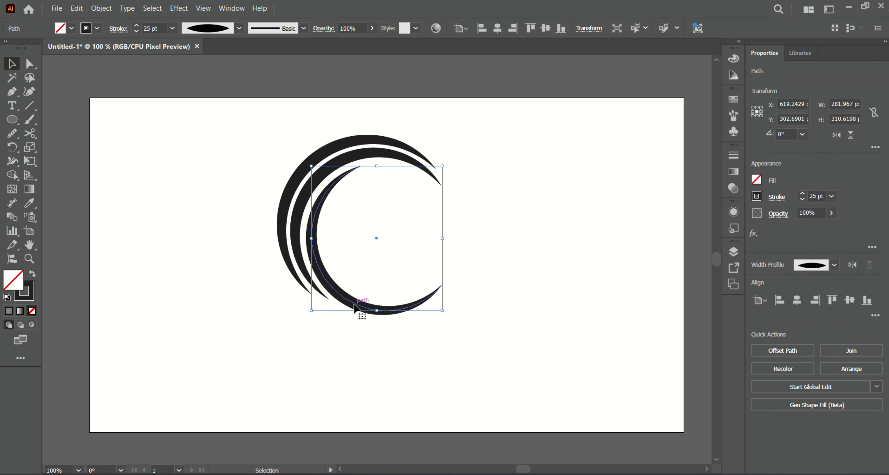
{"action": "left_click", "coordinate": [136, 25]}
{"action": "left_click", "coordinate": [136, 25]}
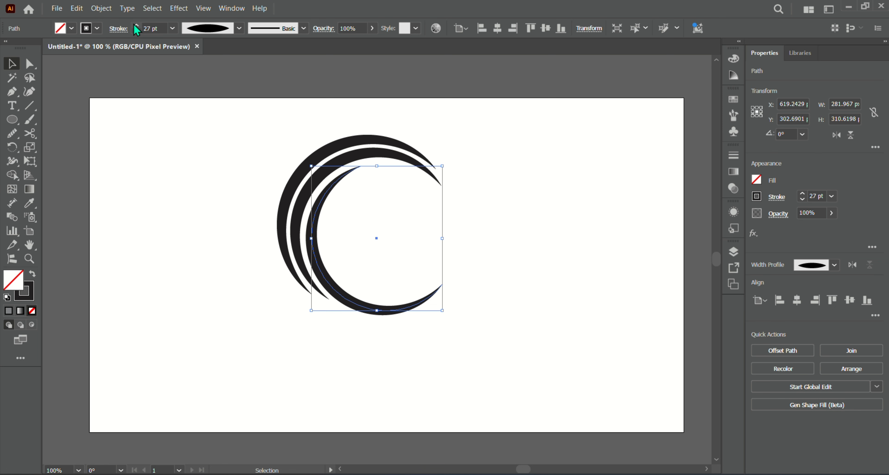
{"action": "left_click", "coordinate": [135, 25]}
{"action": "left_click", "coordinate": [136, 26]}
{"action": "left_click", "coordinate": [457, 313]}
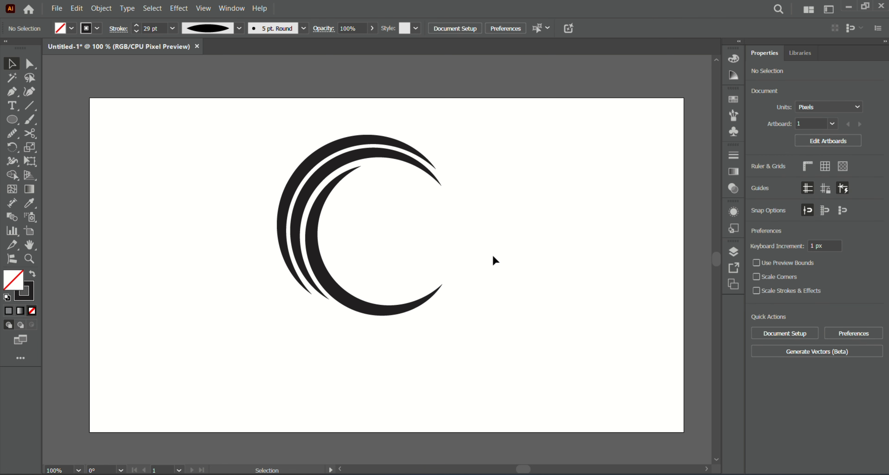
- Select all three arcs and apply Expand Appearance to turn their strokes into filled shapes
{"action": "left_click_drag", "start_coordinate": [246, 153], "coordinate": [326, 221]}
{"action": "left_click", "coordinate": [102, 8]}
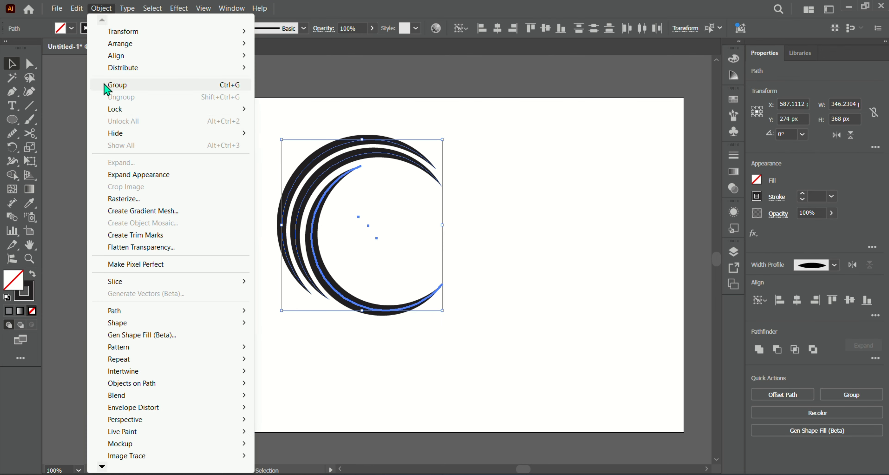
{"action": "left_click", "coordinate": [145, 179]}
{"action": "left_click", "coordinate": [254, 133]}
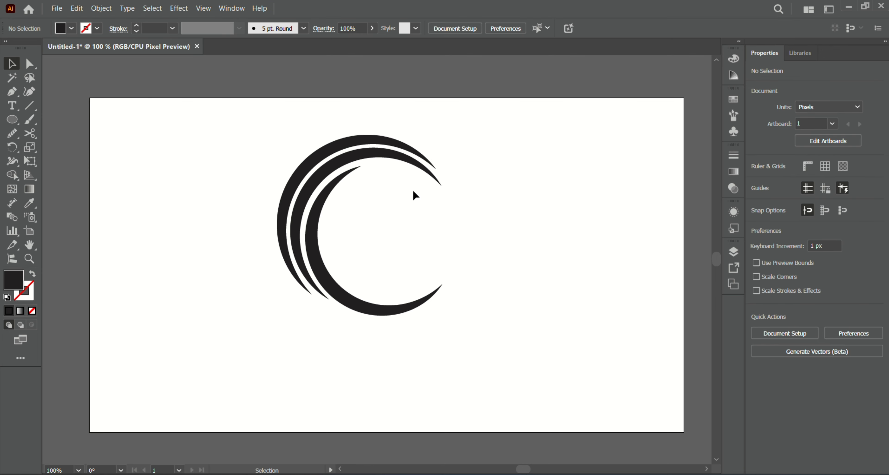
- Select the three arcs again and apply Expand to them
{"action": "left_click_drag", "start_coordinate": [307, 181], "coordinate": [259, 226]}
{"action": "left_click", "coordinate": [111, 9]}
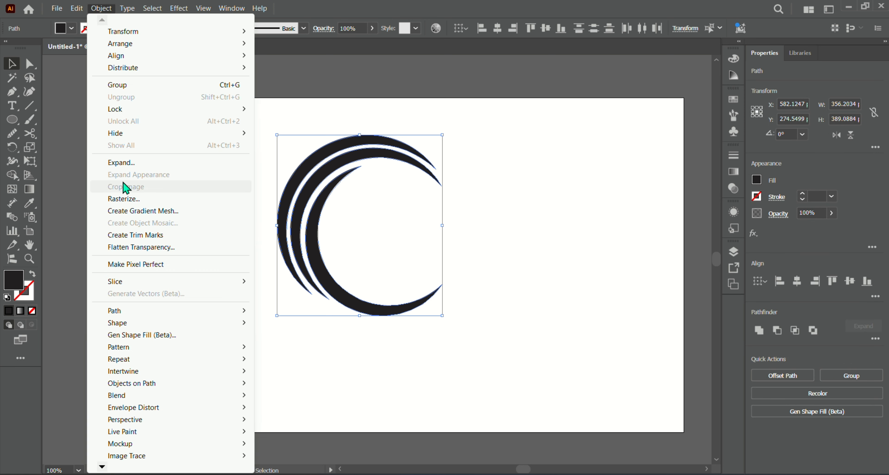
{"action": "left_click", "coordinate": [222, 172]}
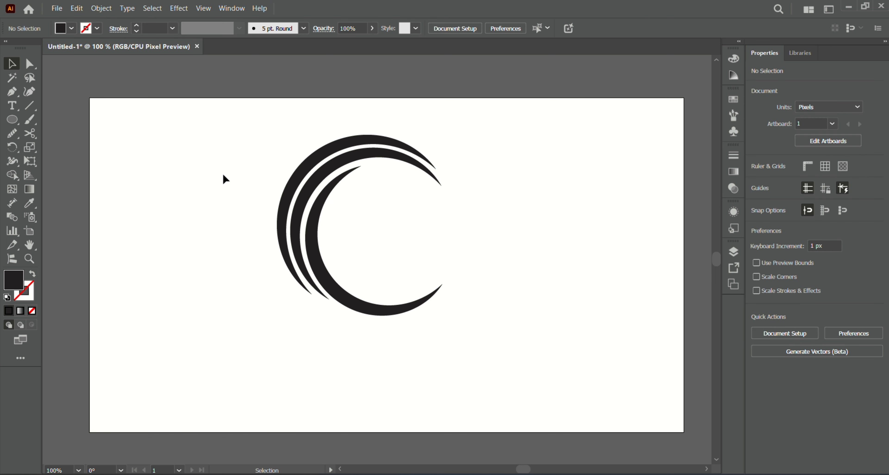
- Add a placeholder point text inside the crescent's opening and scale it up
{"action": "left_click", "coordinate": [16, 109]}
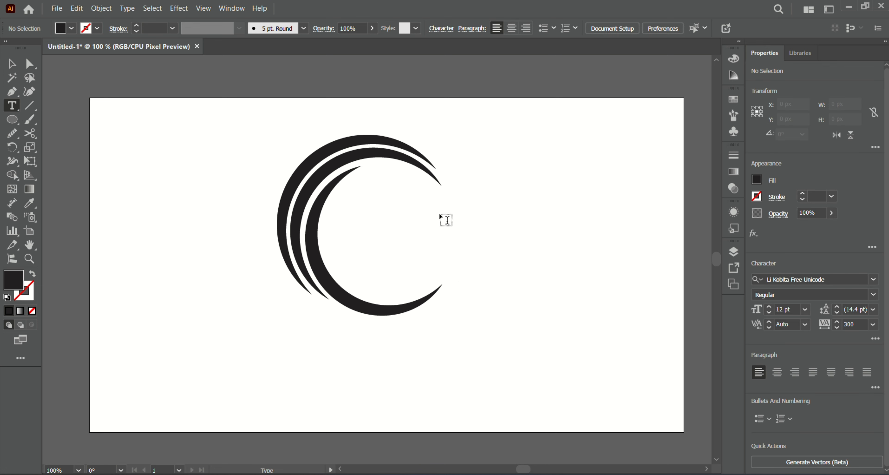
{"action": "left_click", "coordinate": [359, 201]}
{"action": "key", "text": "Escape"}
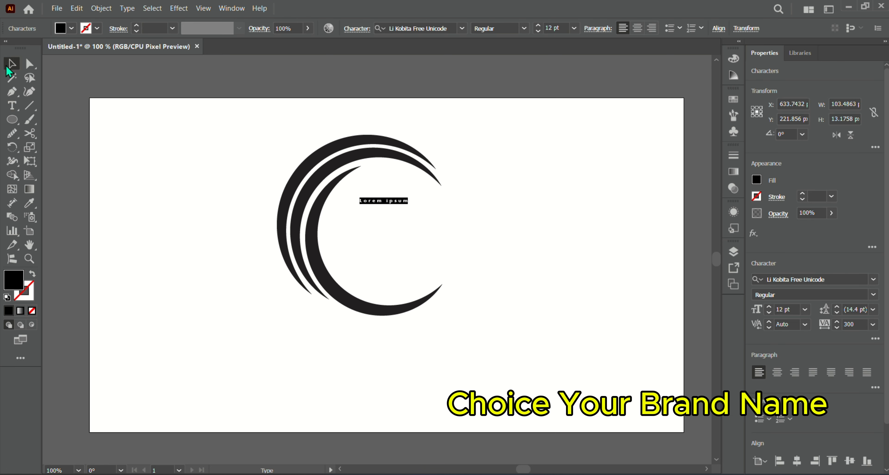
{"action": "left_click_drag", "start_coordinate": [408, 206], "coordinate": [464, 227]}
{"action": "double_click", "coordinate": [459, 218]}
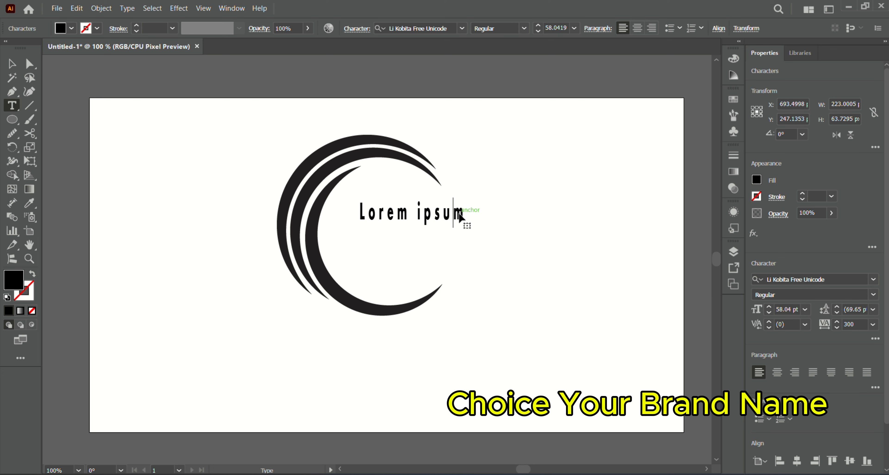
- Replace the placeholder text with the brand name "Illustrator Tech"
{"action": "left_click", "coordinate": [461, 211]}
{"action": "key", "text": "BackSpace"}
{"action": "key", "text": "BackSpace"}
{"action": "key", "text": "BackSpace"}
{"action": "key", "text": "BackSpace"}
{"action": "key", "text": "BackSpace"}
{"action": "key", "text": "BackSpace"}
{"action": "key", "text": "BackSpace"}
{"action": "key", "text": "BackSpace"}
{"action": "key", "text": "BackSpace"}
{"action": "key", "text": "BackSpace"}
{"action": "key", "text": "BackSpace"}
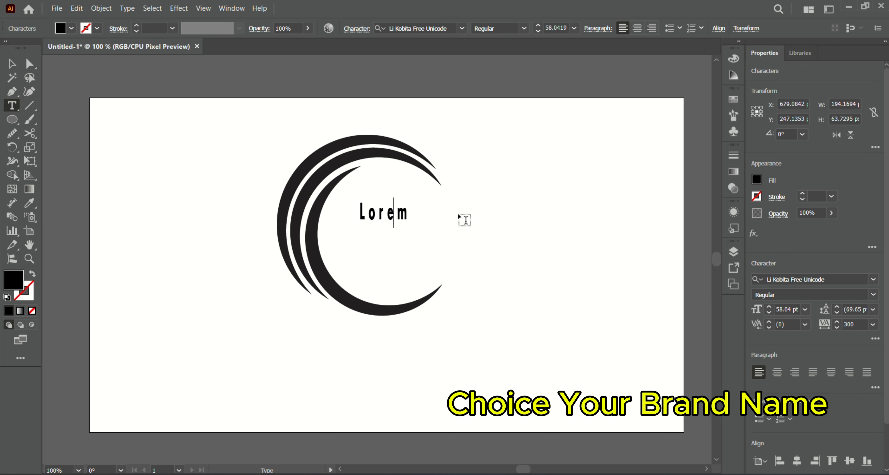
{"action": "type", "text": "Illu"}
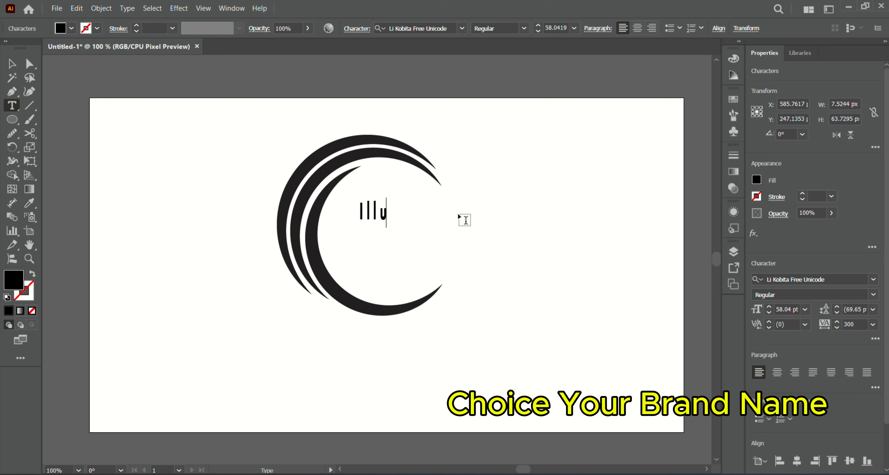
{"action": "type", "text": "stratpr"}
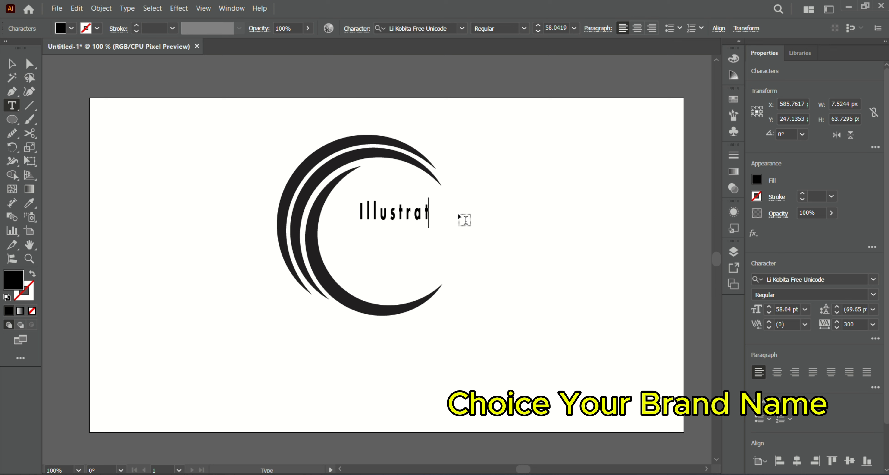
{"action": "key", "text": "BackSpace"}
{"action": "key", "text": "BackSpace"}
{"action": "type", "text": "or T"}
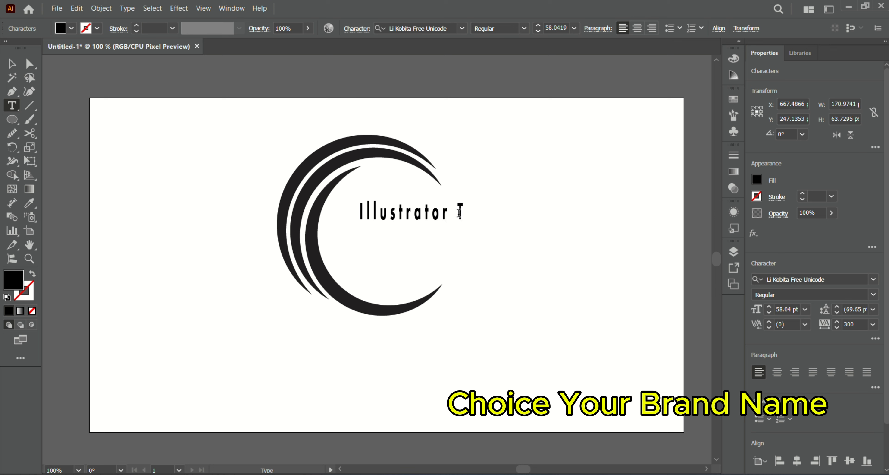
{"action": "type", "text": "ech"}
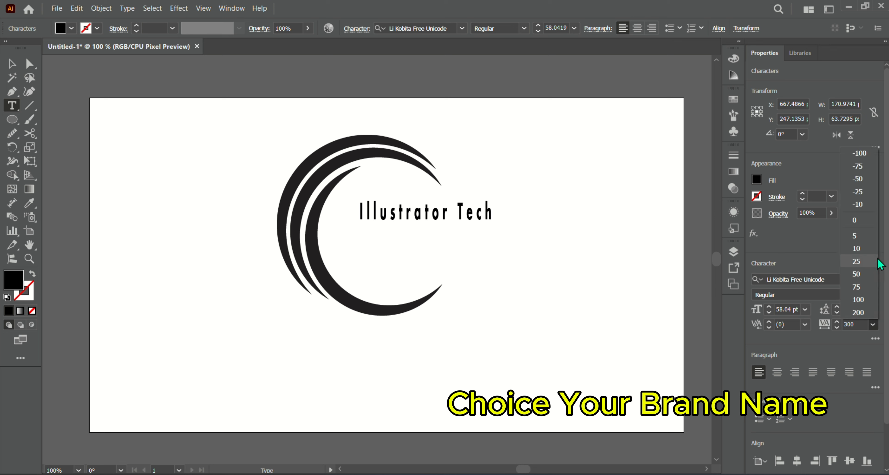
- Select the brand name text object and set its tracking to 0
{"action": "key", "text": "Escape"}
{"action": "key", "text": "v"}
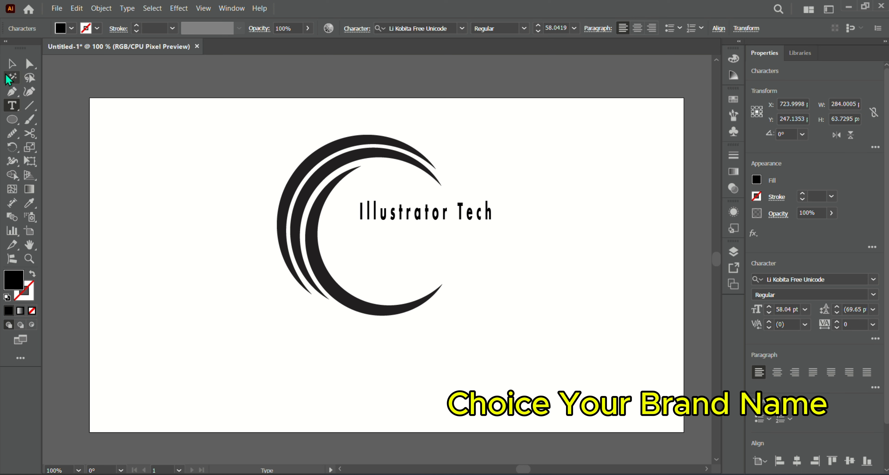
{"action": "left_click", "coordinate": [873, 324]}
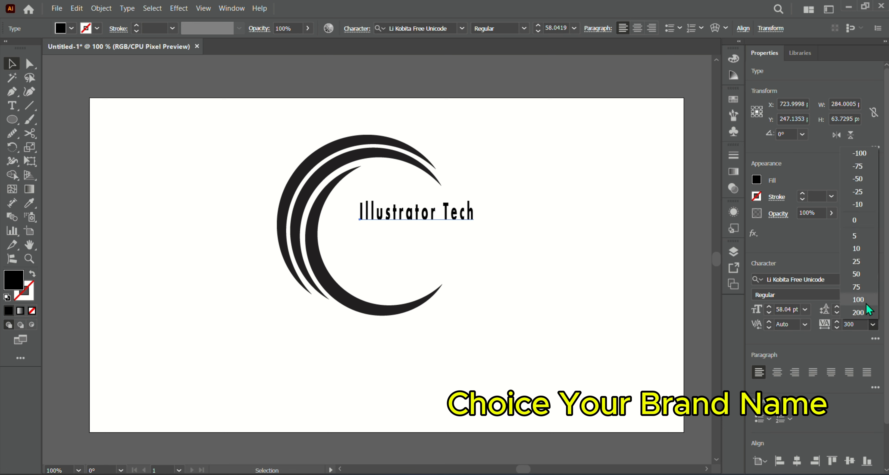
{"action": "left_click", "coordinate": [856, 219]}
- Stretch the "Illustrator Tech" text wider and reposition it inside the crescent's opening
{"action": "left_click", "coordinate": [540, 260]}
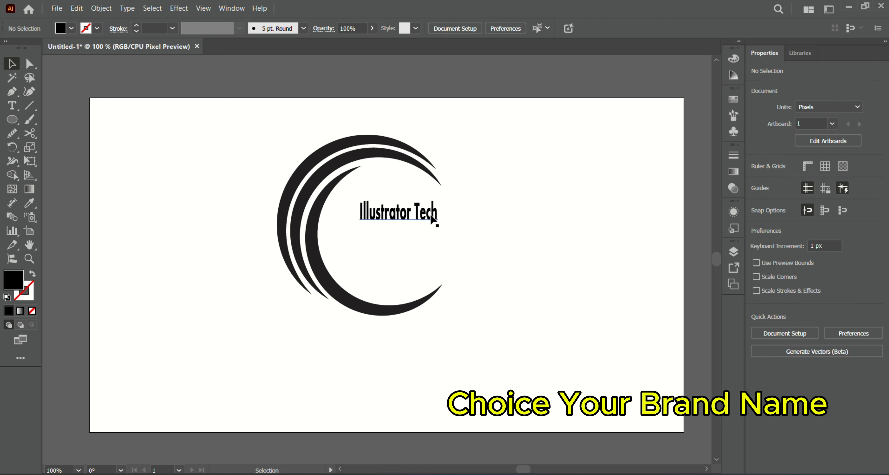
{"action": "left_click", "coordinate": [436, 220]}
{"action": "left_click_drag", "start_coordinate": [438, 227], "coordinate": [479, 226]}
{"action": "left_click", "coordinate": [552, 255]}
{"action": "left_click", "coordinate": [460, 209]}
{"action": "left_click", "coordinate": [467, 238]}
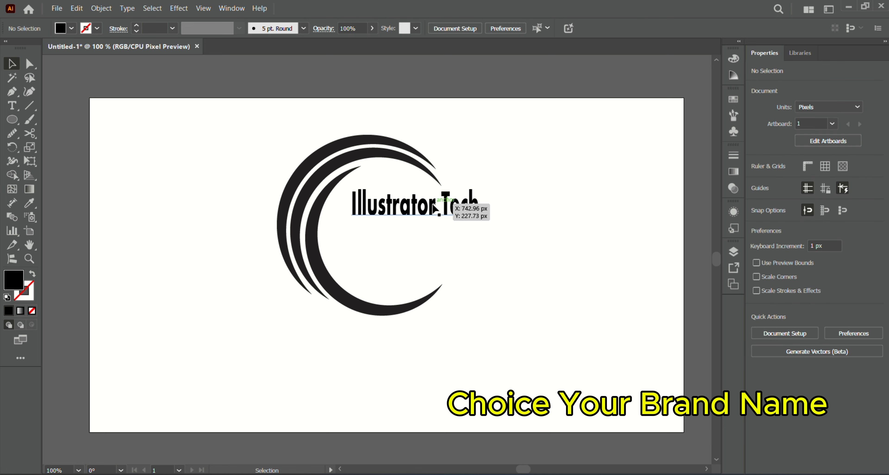
- Add a second placeholder point text below the brand name and scale it up
{"action": "left_click", "coordinate": [12, 105]}
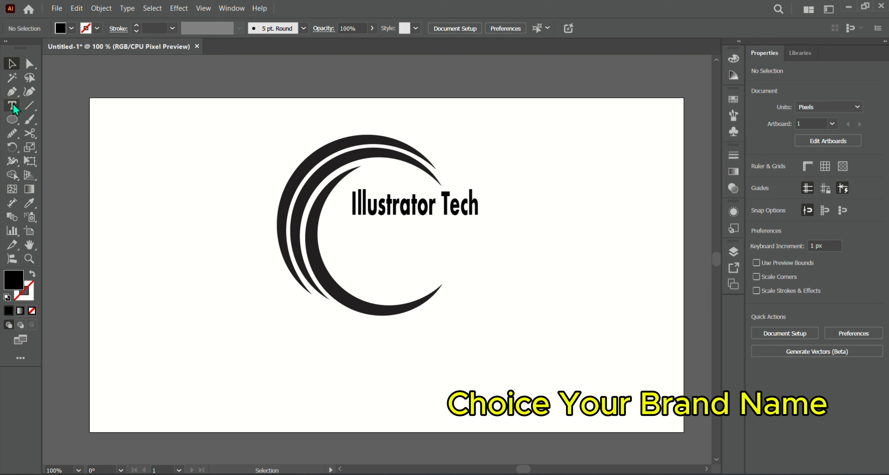
{"action": "left_click", "coordinate": [473, 248]}
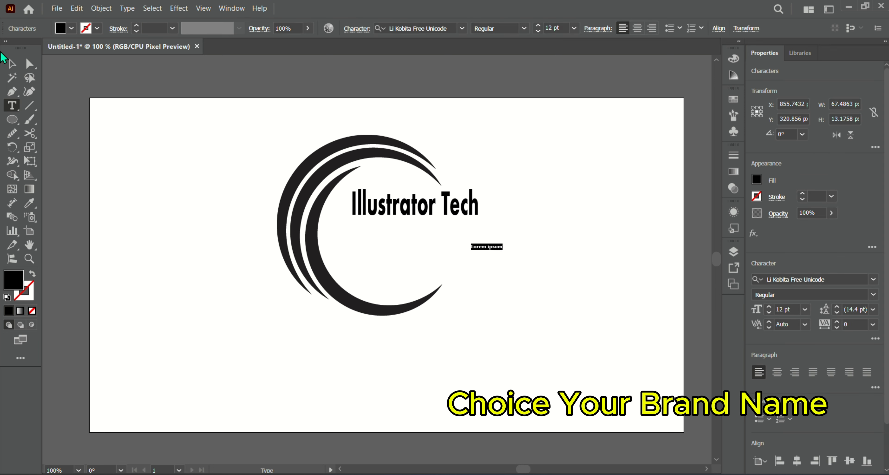
{"action": "left_click", "coordinate": [12, 64]}
{"action": "left_click_drag", "start_coordinate": [502, 251], "coordinate": [601, 289]}
{"action": "double_click", "coordinate": [599, 271]}
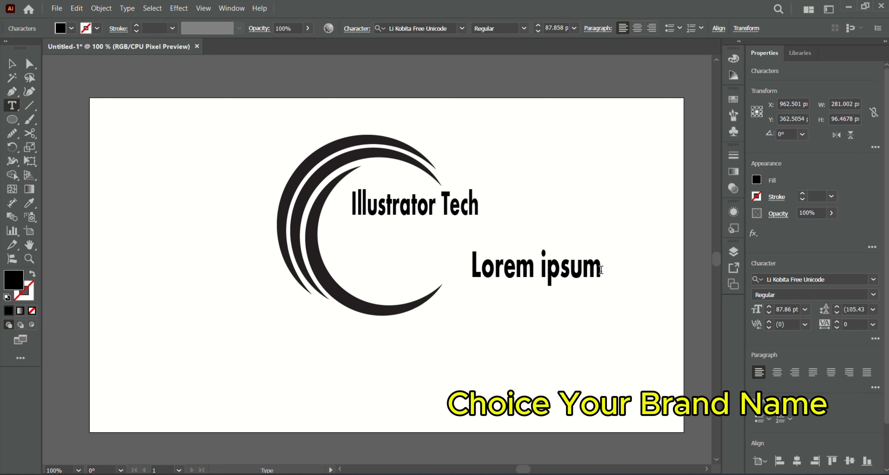
- Replace the second placeholder text with the tagline "Graphic Designer"
{"action": "key", "text": "BackSpace"}
{"action": "key", "text": "BackSpace"}
{"action": "key", "text": "BackSpace"}
{"action": "key", "text": "BackSpace"}
{"action": "key", "text": "BackSpace"}
{"action": "key", "text": "BackSpace"}
{"action": "key", "text": "BackSpace"}
{"action": "key", "text": "BackSpace"}
{"action": "key", "text": "BackSpace"}
{"action": "key", "text": "BackSpace"}
{"action": "key", "text": "BackSpace"}
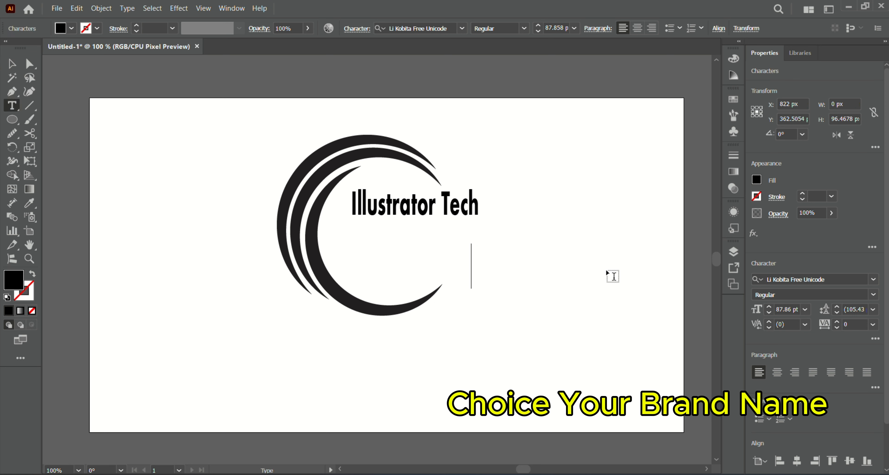
{"action": "type", "text": "gr"}
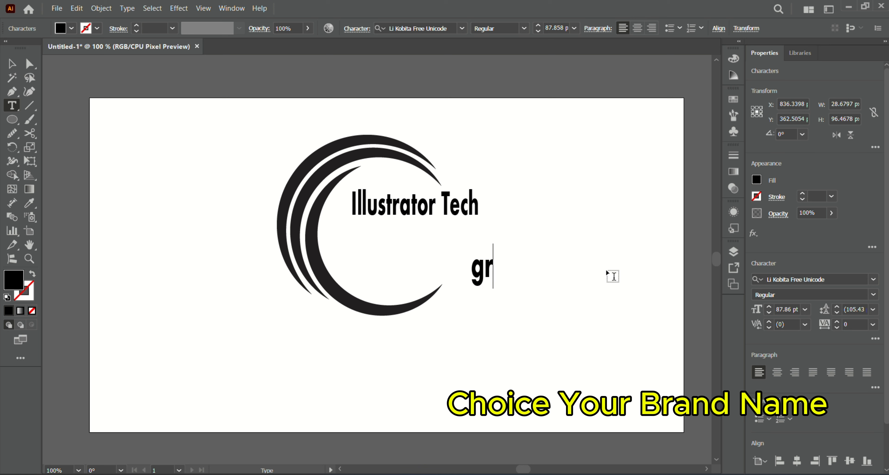
{"action": "type", "text": "aphic"}
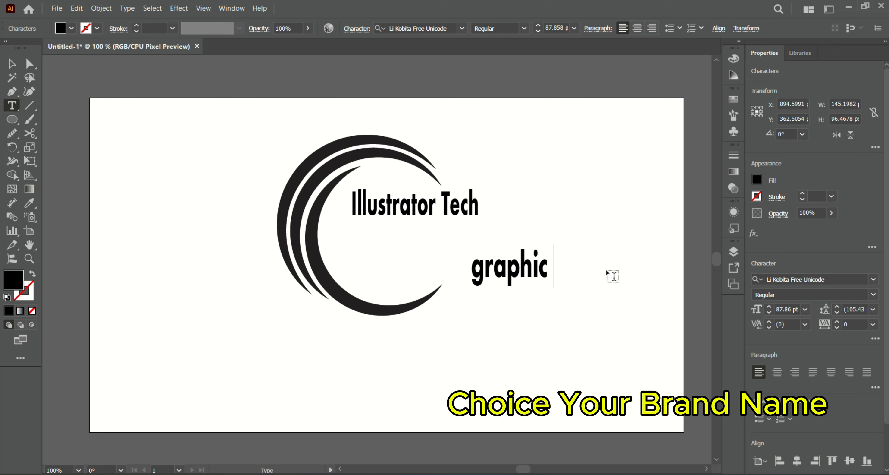
{"action": "key", "text": "BackSpace"}
{"action": "key", "text": "BackSpace"}
{"action": "key", "text": "BackSpace"}
{"action": "key", "text": "BackSpace"}
{"action": "key", "text": "BackSpace"}
{"action": "key", "text": "BackSpace"}
{"action": "key", "text": "BackSpace"}
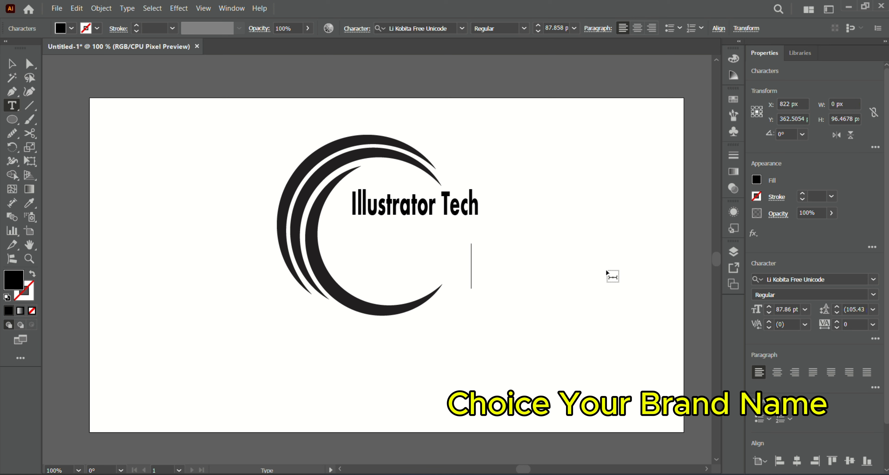
{"action": "type", "text": "Graph"}
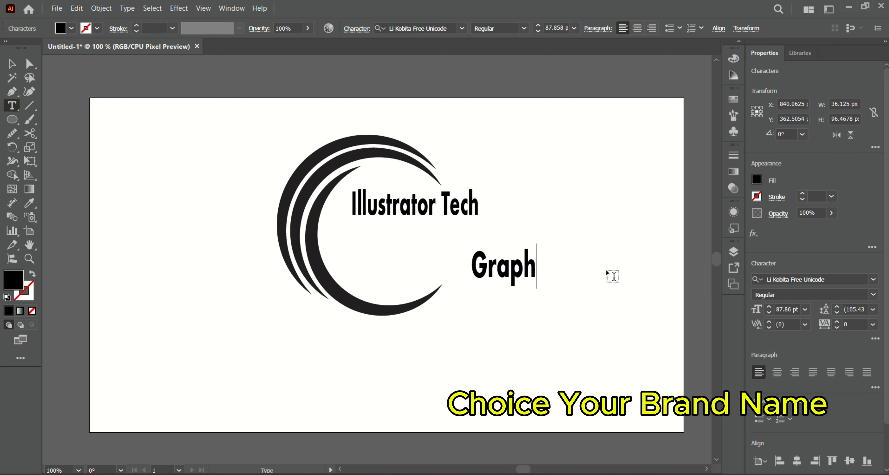
{"action": "type", "text": "ic Des"}
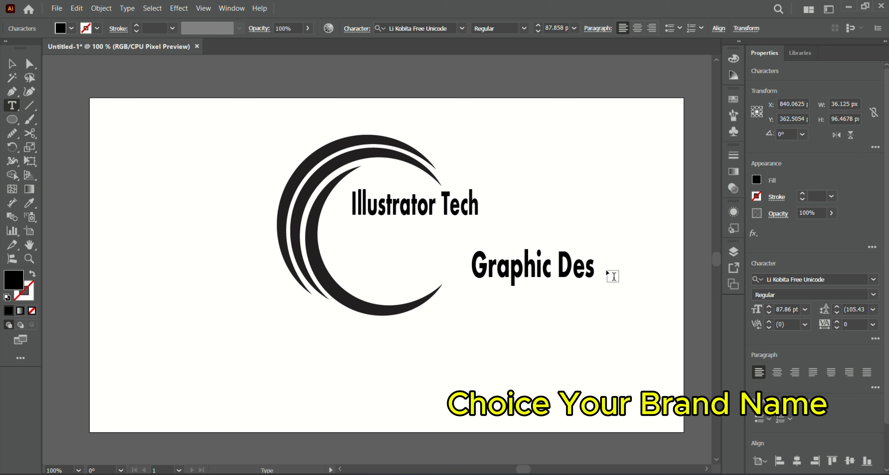
{"action": "type", "text": "igner"}
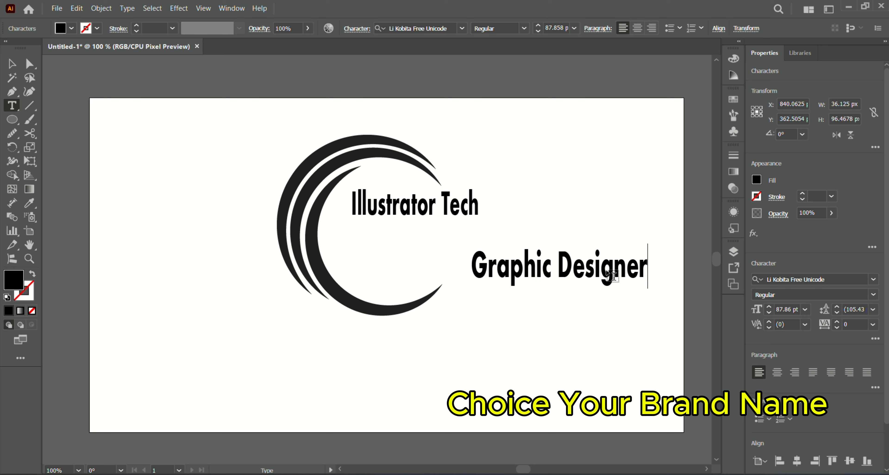
- Select the tagline text object and change its font to Myriad Pro
{"action": "left_click", "coordinate": [831, 197]}
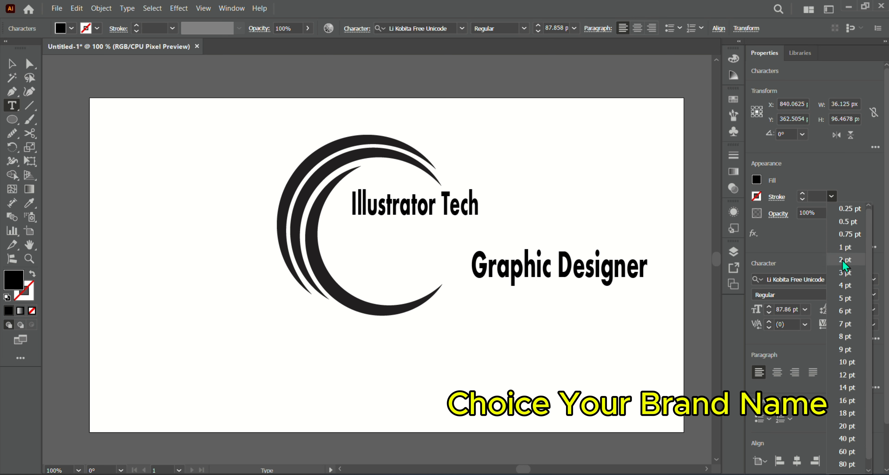
{"action": "left_click", "coordinate": [791, 274]}
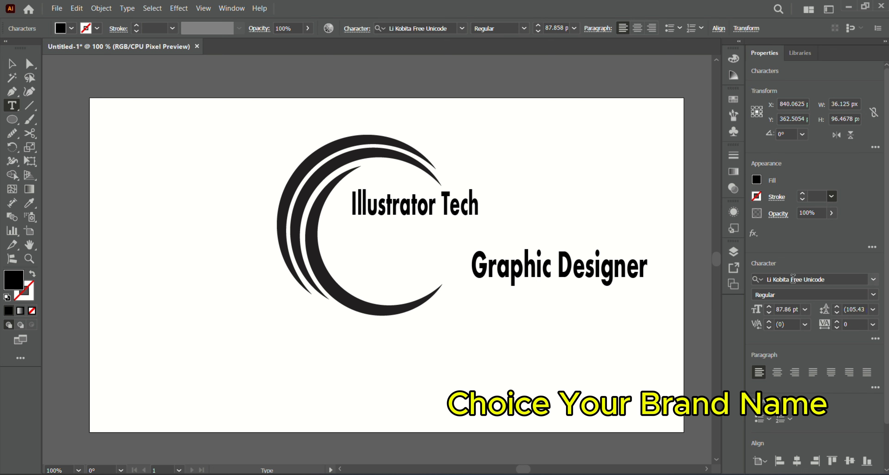
{"action": "left_click", "coordinate": [12, 64]}
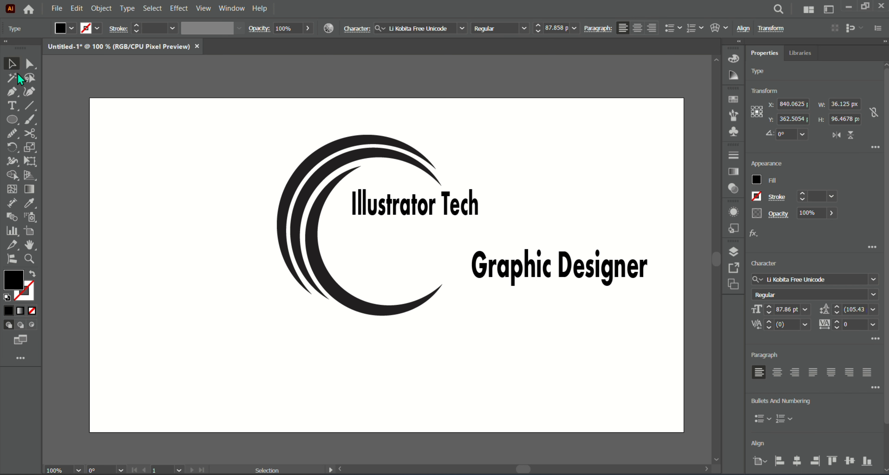
{"action": "left_click", "coordinate": [874, 279]}
{"action": "left_click", "coordinate": [750, 352]}
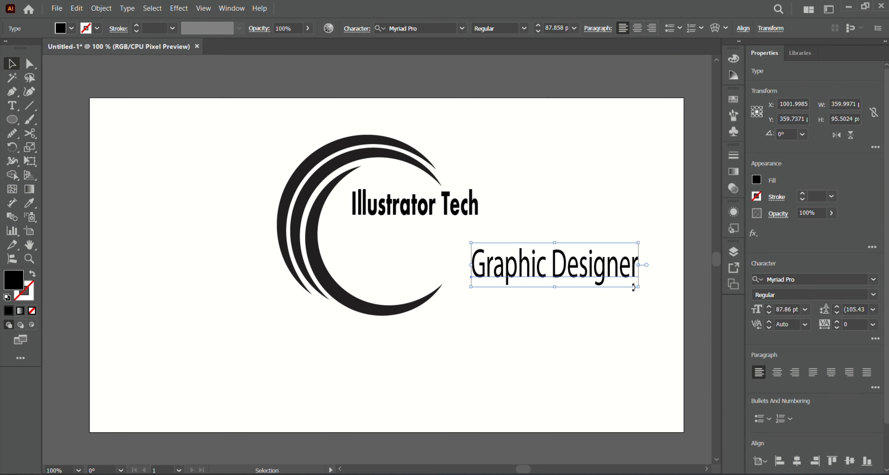
- Scale the tagline down and move it directly beneath "Illustrator Tech"
{"action": "left_click_drag", "start_coordinate": [639, 287], "coordinate": [663, 277]}
{"action": "left_click_drag", "start_coordinate": [609, 258], "coordinate": [521, 238]}
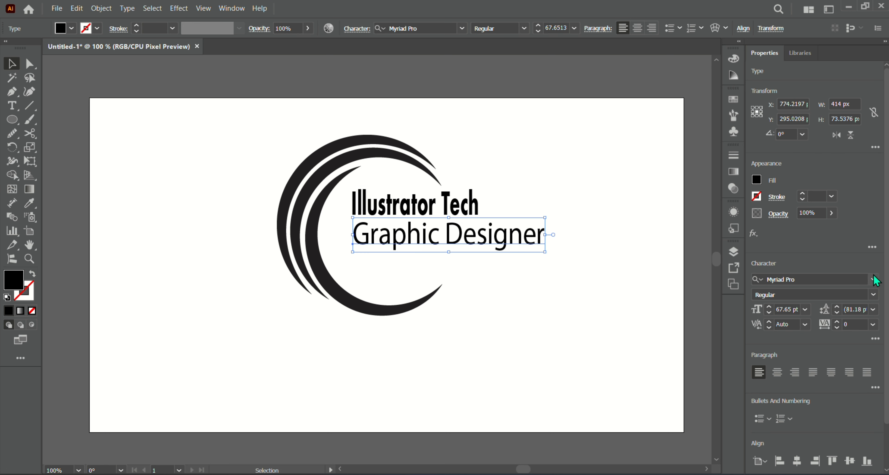
- Set the tagline's tracking to 200 and scale it down to fit beneath the brand name
{"action": "left_click", "coordinate": [874, 324]}
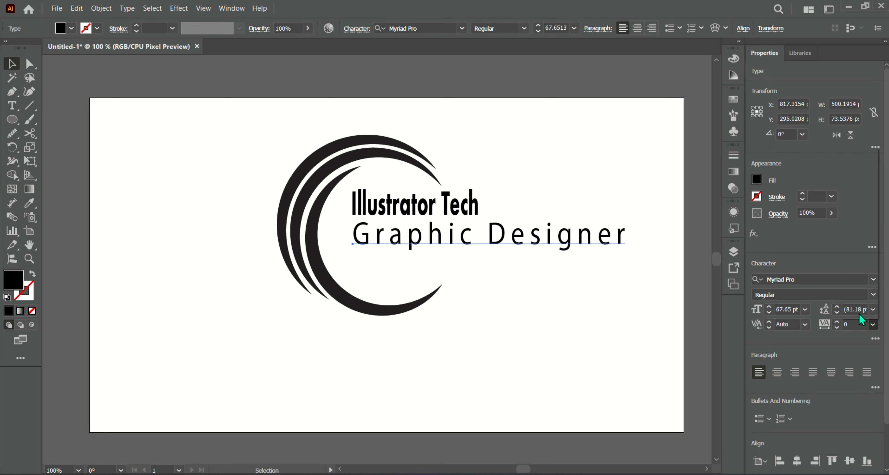
{"action": "left_click", "coordinate": [859, 313]}
{"action": "left_click_drag", "start_coordinate": [627, 256], "coordinate": [579, 249]}
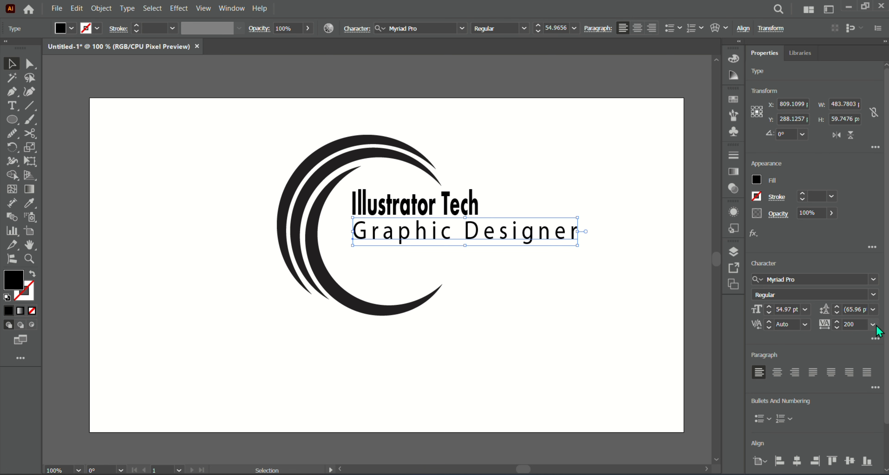
{"action": "left_click", "coordinate": [874, 324]}
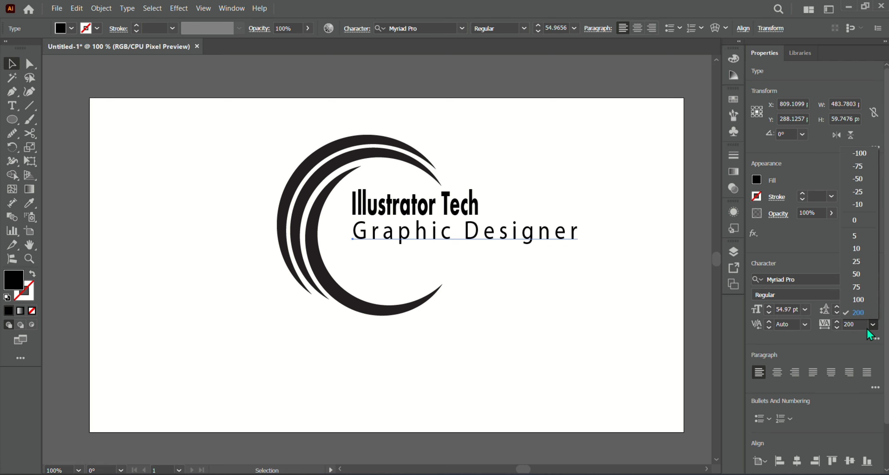
{"action": "left_click", "coordinate": [868, 316]}
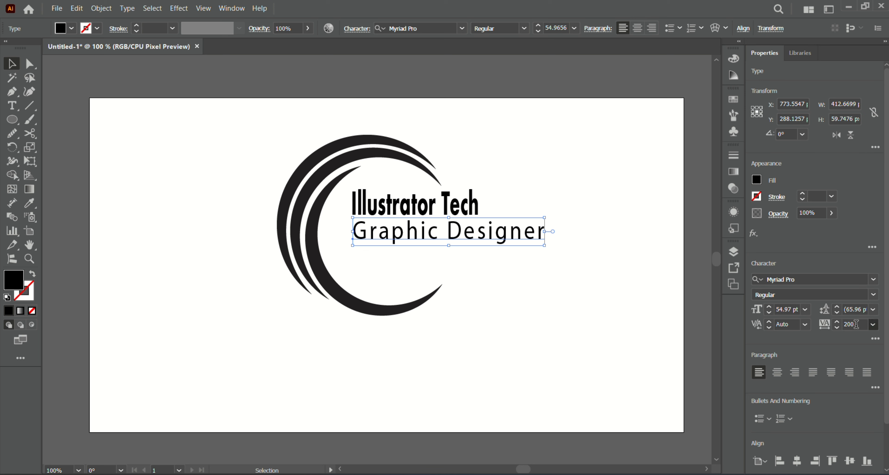
- Increase the tagline's tracking to 300
{"action": "left_click_drag", "start_coordinate": [858, 325], "coordinate": [841, 325]}
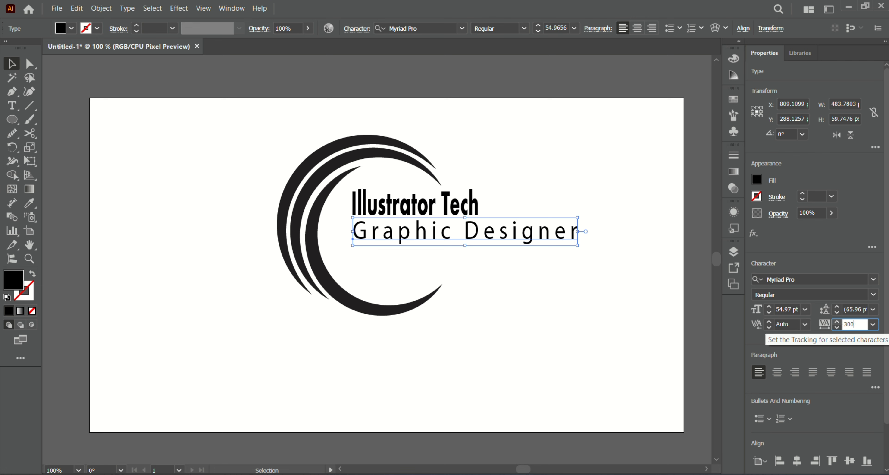
{"action": "left_click", "coordinate": [636, 280]}
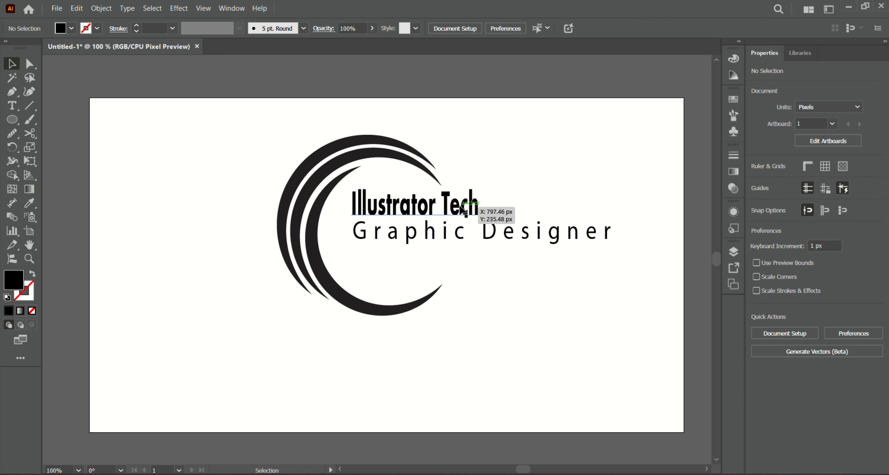
- Scale the "Illustrator Tech" brand name up so it spans wider above the tagline
{"action": "left_click", "coordinate": [476, 224]}
{"action": "left_click_drag", "start_coordinate": [479, 225], "coordinate": [533, 231]}
{"action": "left_click_drag", "start_coordinate": [487, 197], "coordinate": [491, 195]}
{"action": "left_click", "coordinate": [582, 254]}
- Scale the tagline down to match the brand name's width and nudge it into place beneath it
{"action": "left_click", "coordinate": [609, 234]}
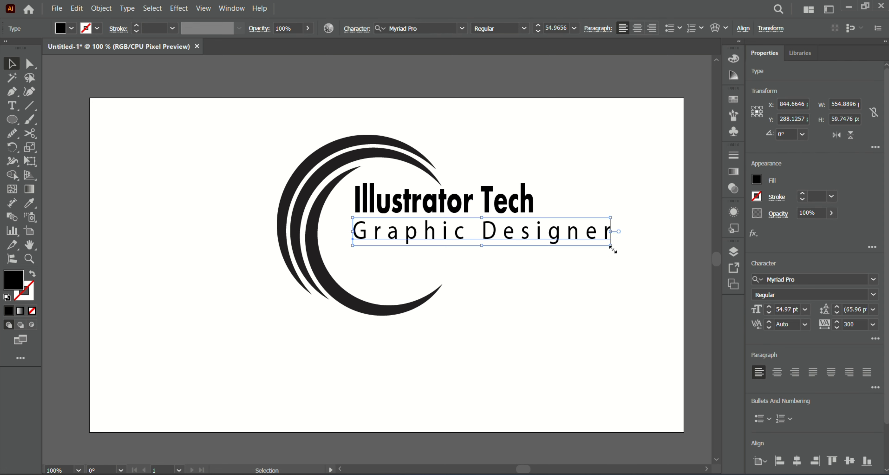
{"action": "left_click_drag", "start_coordinate": [612, 250], "coordinate": [538, 238]}
{"action": "left_click", "coordinate": [500, 264]}
{"action": "left_click", "coordinate": [419, 233]}
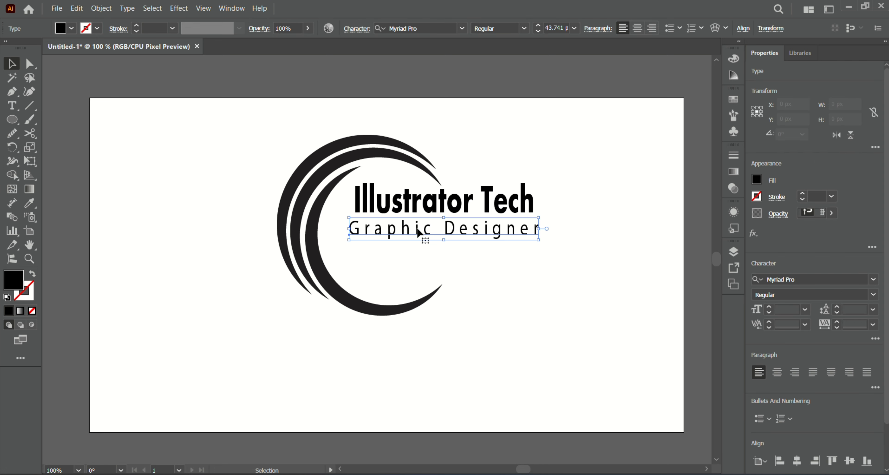
{"action": "key", "text": "Right"}
{"action": "key", "text": "Right"}
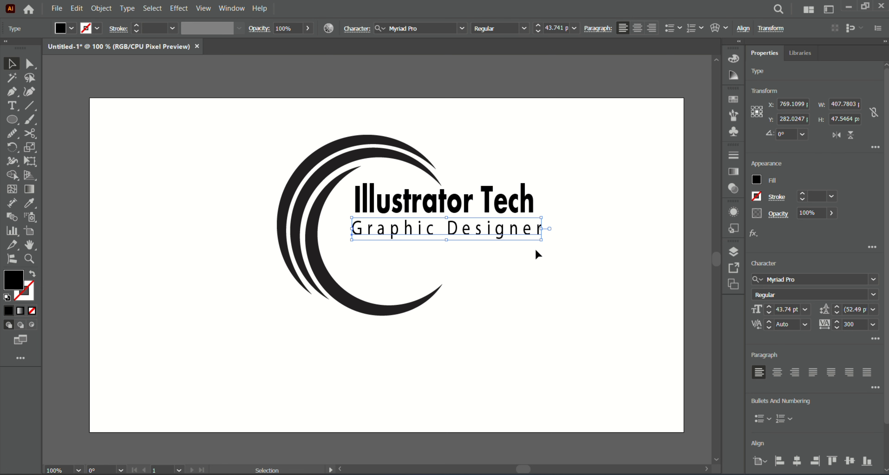
{"action": "left_click_drag", "start_coordinate": [540, 243], "coordinate": [535, 238]}
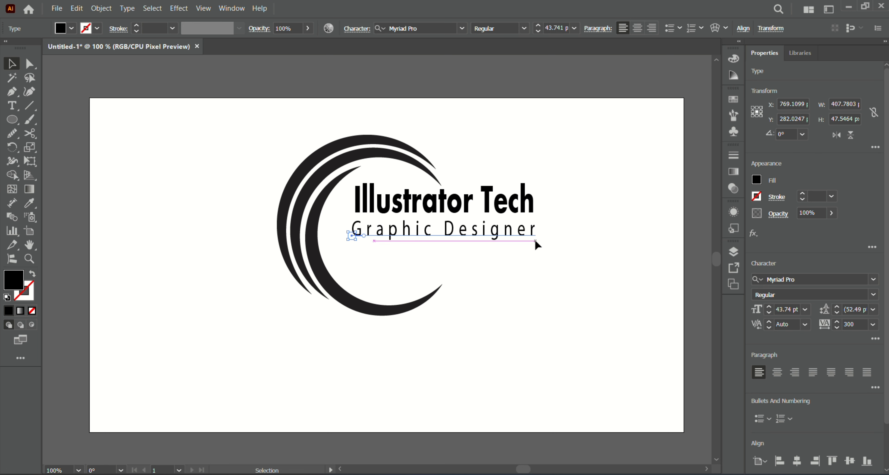
{"action": "left_click", "coordinate": [582, 330]}
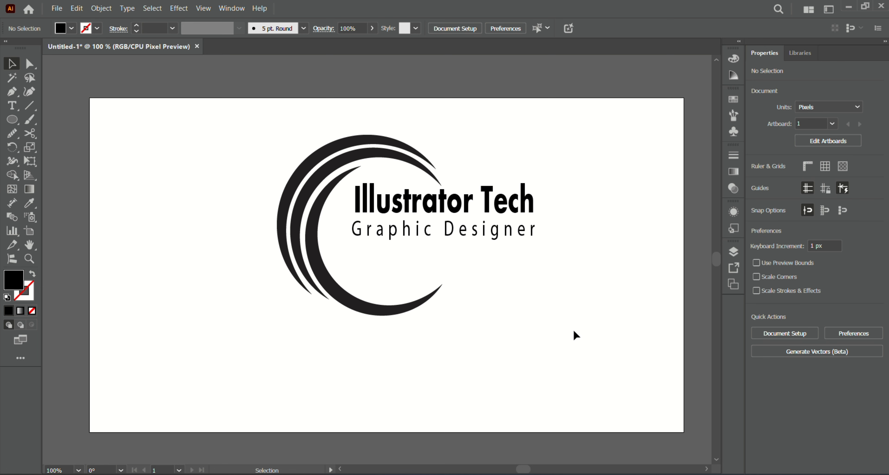
{"action": "left_click", "coordinate": [500, 238]}
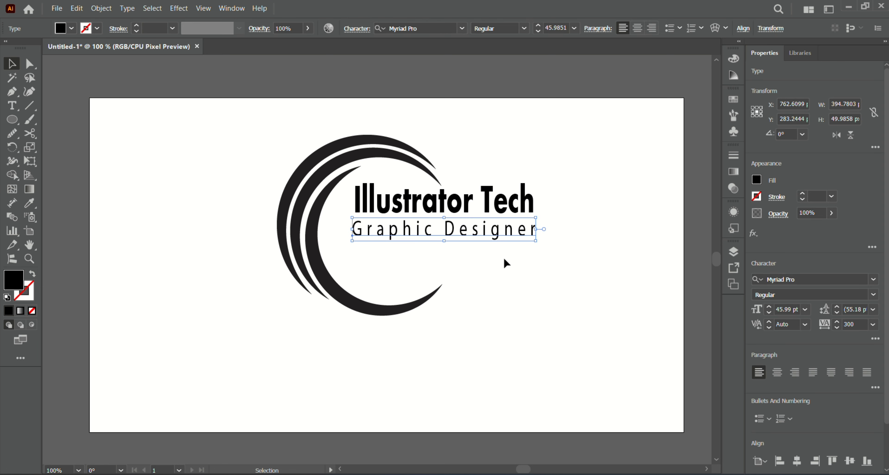
{"action": "key", "text": "Right"}
{"action": "left_click", "coordinate": [555, 277]}
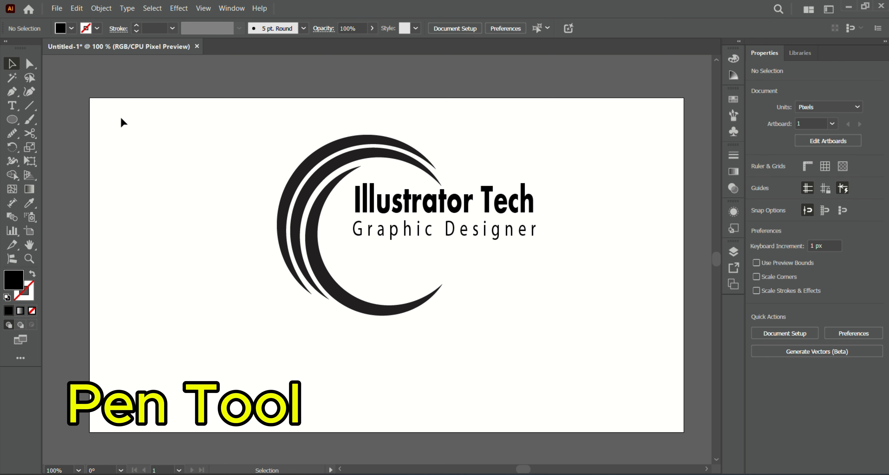
- Draw a gently waving curve with the Pen tool just below the tagline, inside the crescent
{"action": "key", "text": "p"}
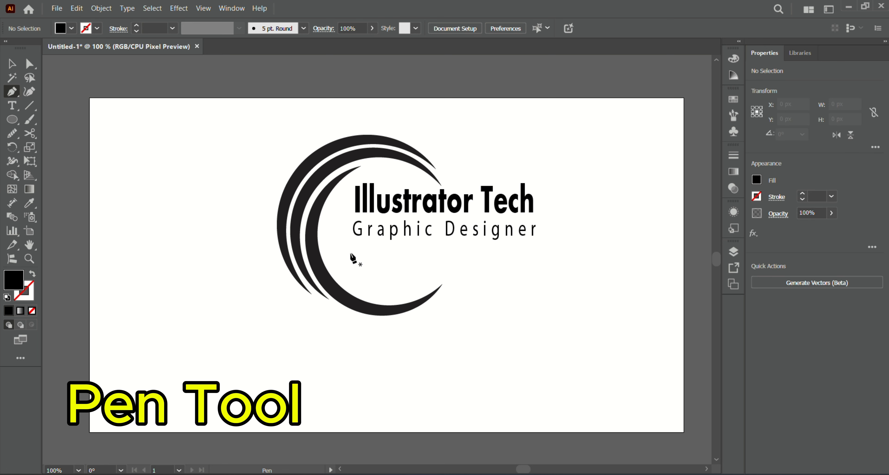
{"action": "left_click", "coordinate": [351, 246]}
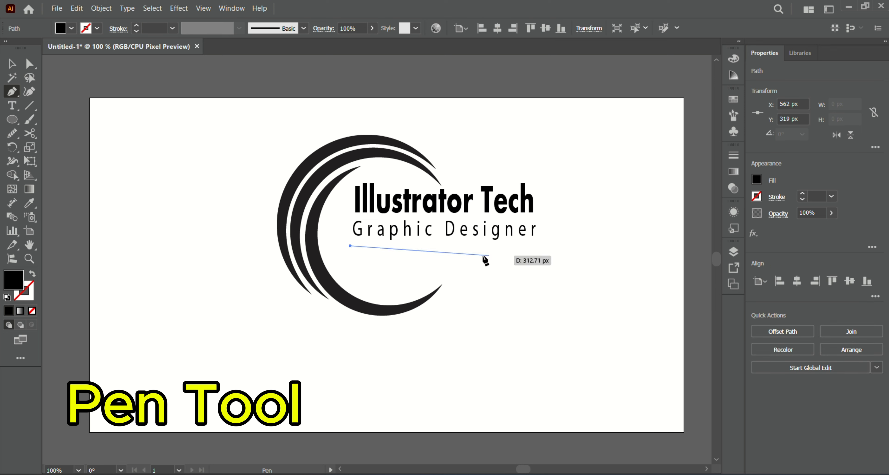
{"action": "left_click_drag", "start_coordinate": [420, 262], "coordinate": [539, 256]}
{"action": "key", "text": "v"}
- Set the curve's stroke to 2 pt and its fill to none
{"action": "left_click", "coordinate": [803, 193]}
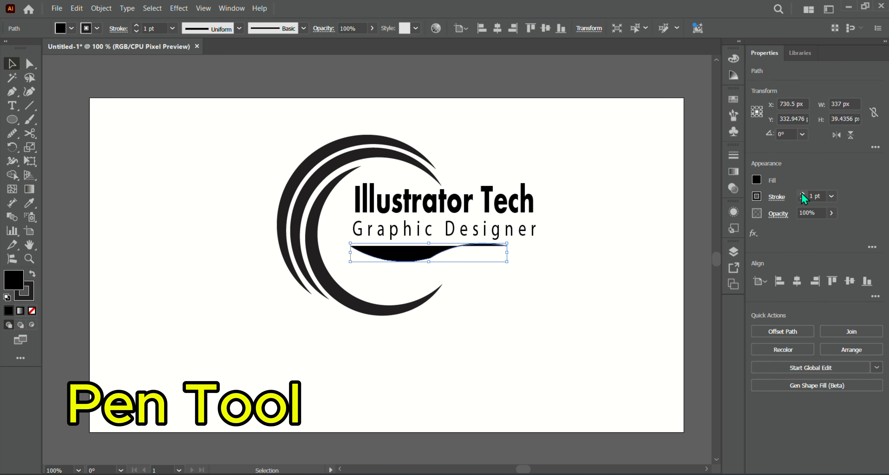
{"action": "left_click", "coordinate": [756, 195]}
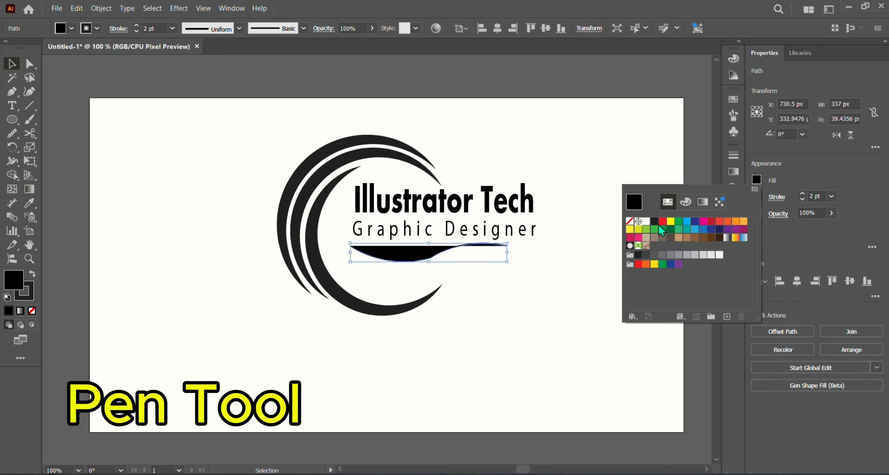
{"action": "left_click", "coordinate": [629, 221]}
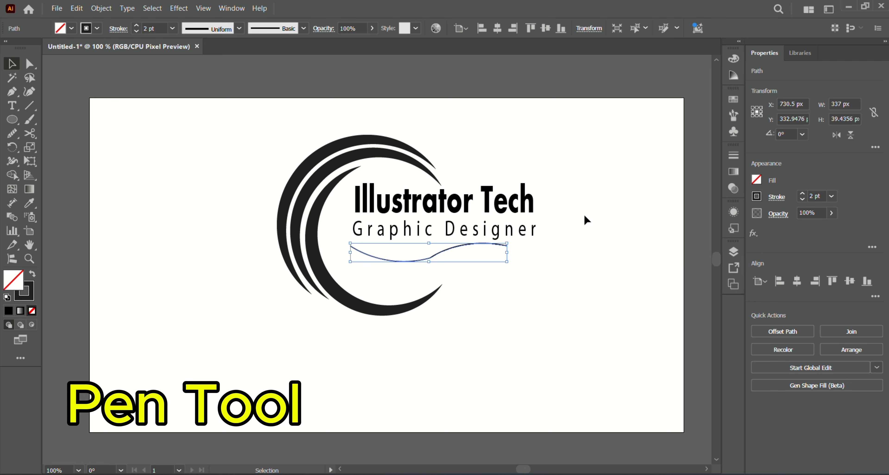
- Extend the curve with the Pen tool, adding a lower arc that meets its right end to form a swoosh outline
{"action": "left_click", "coordinate": [599, 243]}
{"action": "left_click", "coordinate": [437, 251]}
{"action": "key", "text": "p"}
{"action": "left_click_drag", "start_coordinate": [350, 245], "coordinate": [362, 264]}
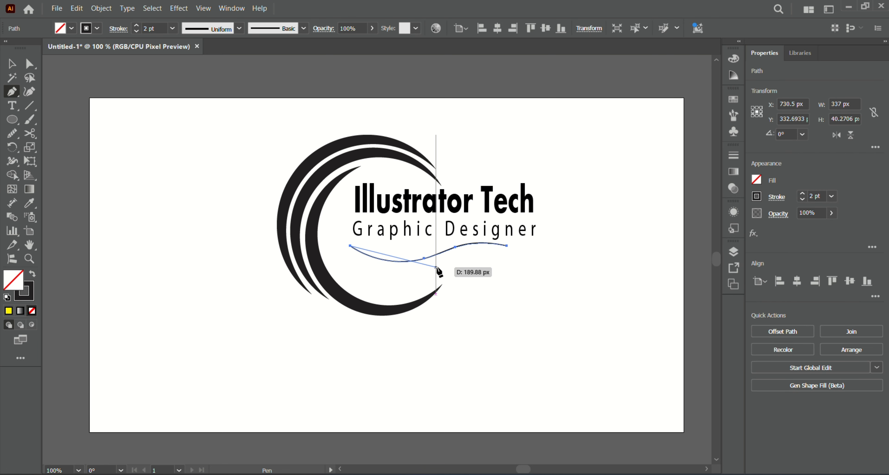
{"action": "left_click_drag", "start_coordinate": [437, 267], "coordinate": [544, 248]}
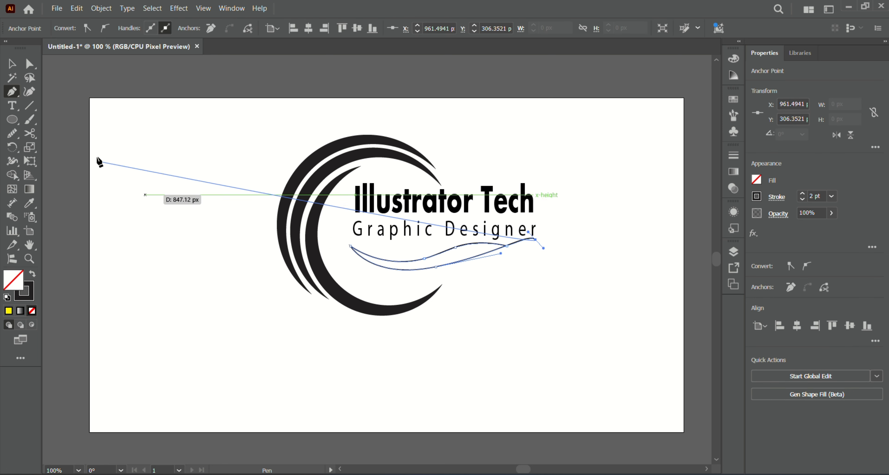
{"action": "left_click", "coordinate": [11, 65]}
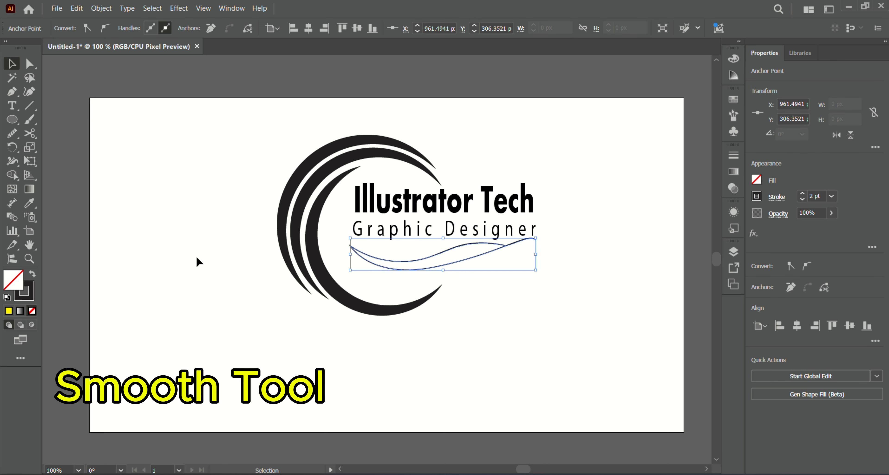
- Smooth the swoosh's lower curve with the Smooth tool
{"action": "left_click", "coordinate": [12, 135]}
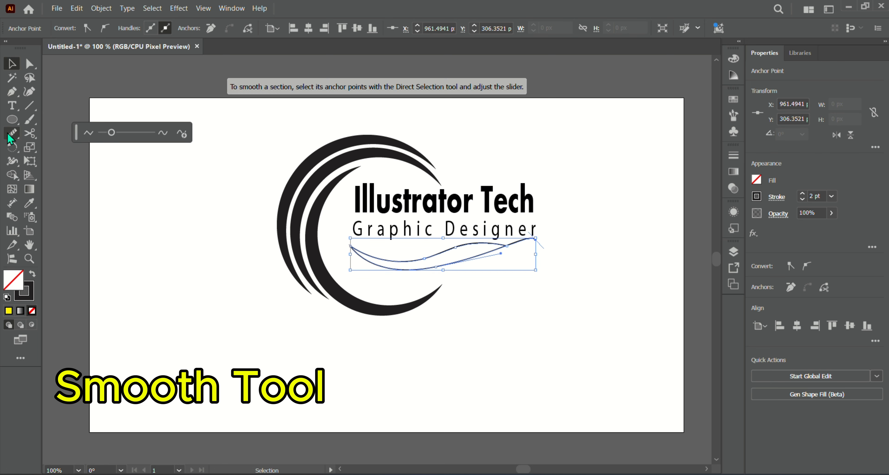
{"action": "left_click", "coordinate": [465, 263]}
{"action": "mouse_move", "coordinate": [476, 254]}
{"action": "left_mouse_down"}
{"action": "mouse_move", "coordinate": [416, 274]}
{"action": "mouse_move", "coordinate": [477, 271]}
{"action": "left_mouse_up"}
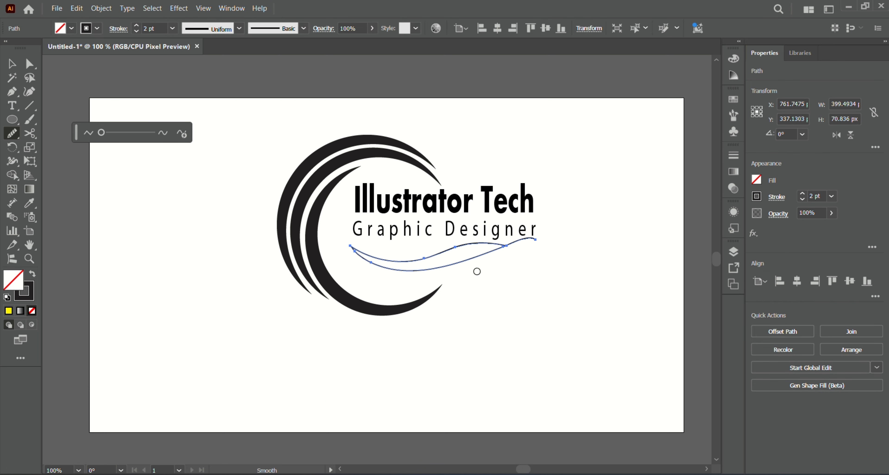
{"action": "left_click", "coordinate": [11, 63]}
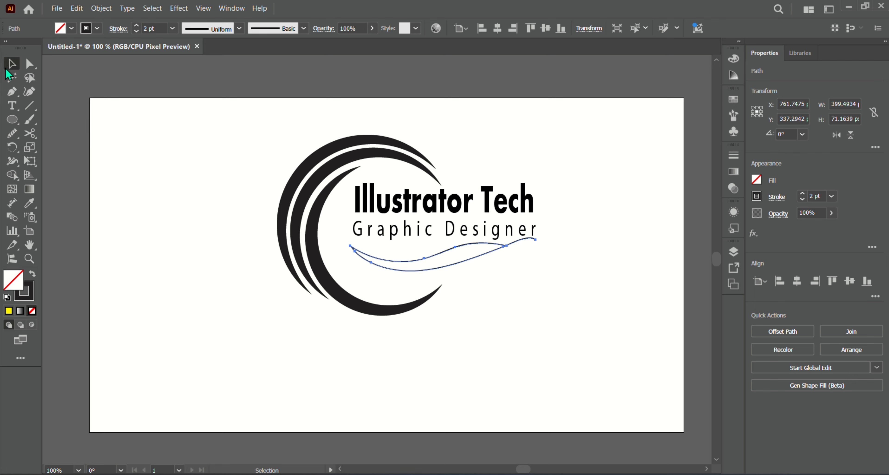
- Select both curves and fill the enclosed region between them yellow with the Shape Builder tool
{"action": "left_click", "coordinate": [482, 351]}
{"action": "left_click_drag", "start_coordinate": [344, 248], "coordinate": [381, 264]}
{"action": "left_click", "coordinate": [11, 175]}
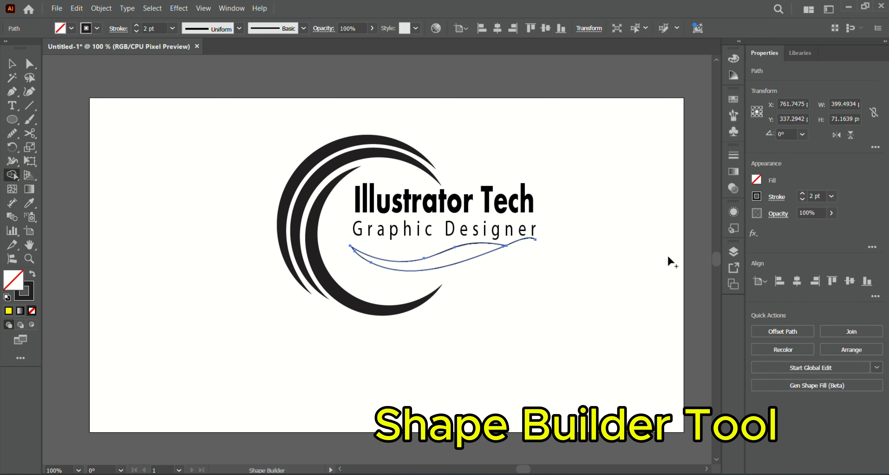
{"action": "left_click", "coordinate": [757, 180]}
{"action": "left_click", "coordinate": [674, 225]}
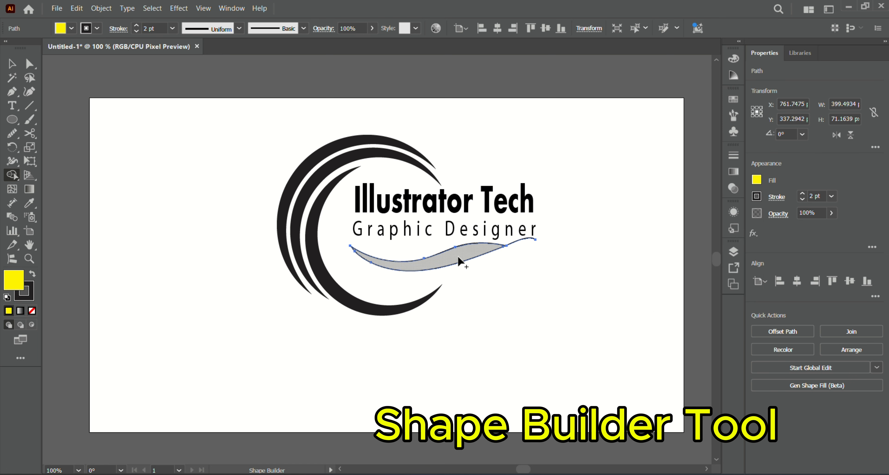
{"action": "left_click", "coordinate": [459, 261]}
{"action": "left_click", "coordinate": [11, 64]}
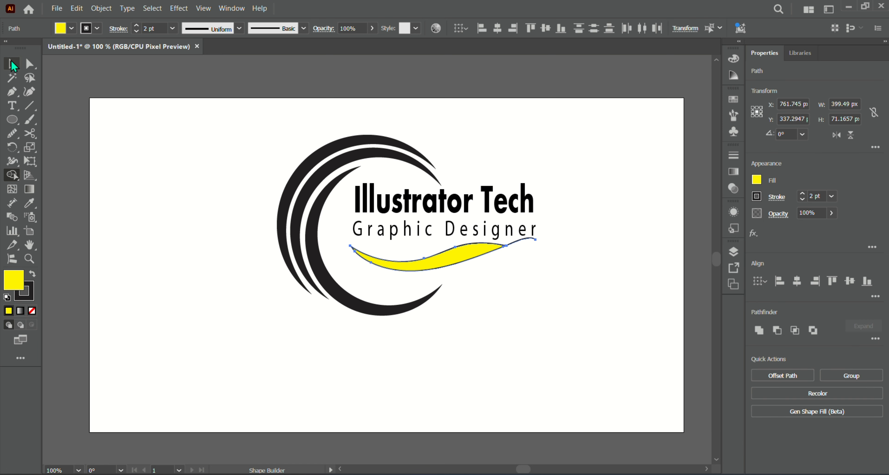
- Delete the leftover curve tail extending beyond the yellow swoosh
{"action": "left_click", "coordinate": [552, 295]}
{"action": "left_click_drag", "start_coordinate": [525, 239], "coordinate": [603, 285]}
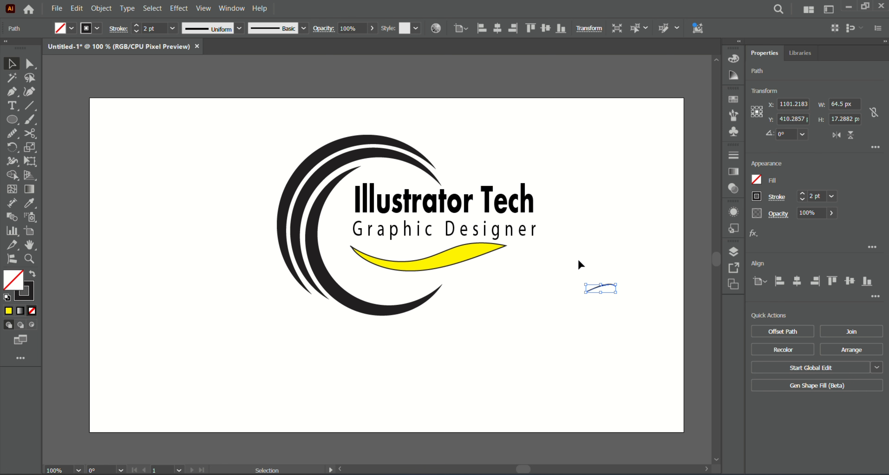
{"action": "key", "text": "Delete"}
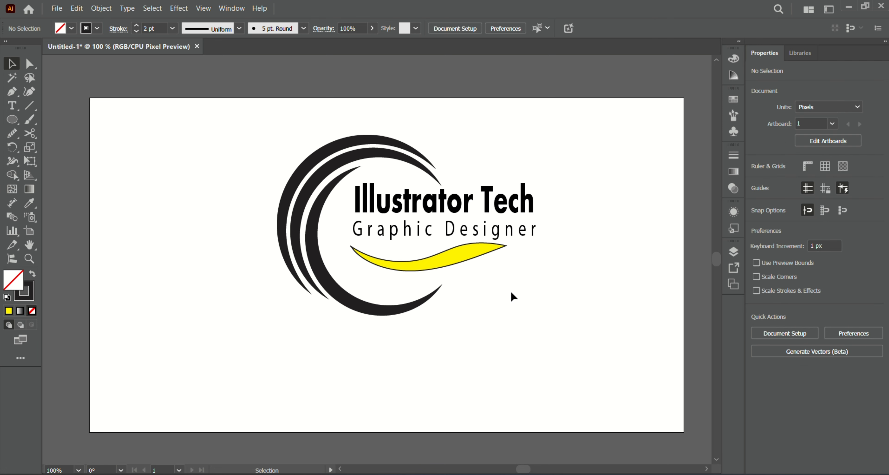
- Remove the stroke from the yellow swoosh
{"action": "left_click", "coordinate": [427, 257]}
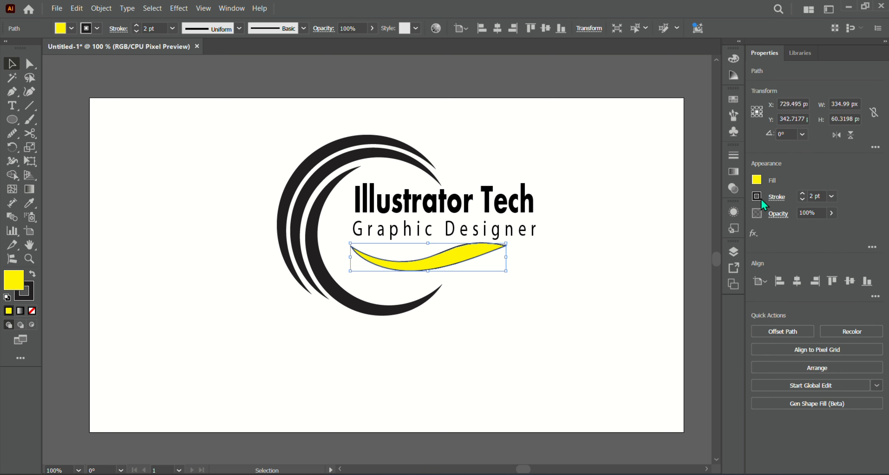
{"action": "left_click", "coordinate": [803, 199]}
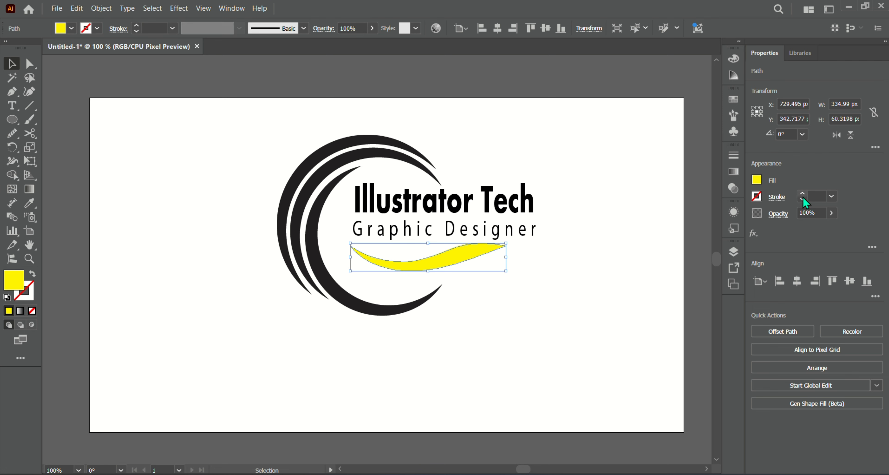
{"action": "left_click", "coordinate": [803, 199]}
{"action": "left_click", "coordinate": [802, 200]}
{"action": "left_click", "coordinate": [558, 248]}
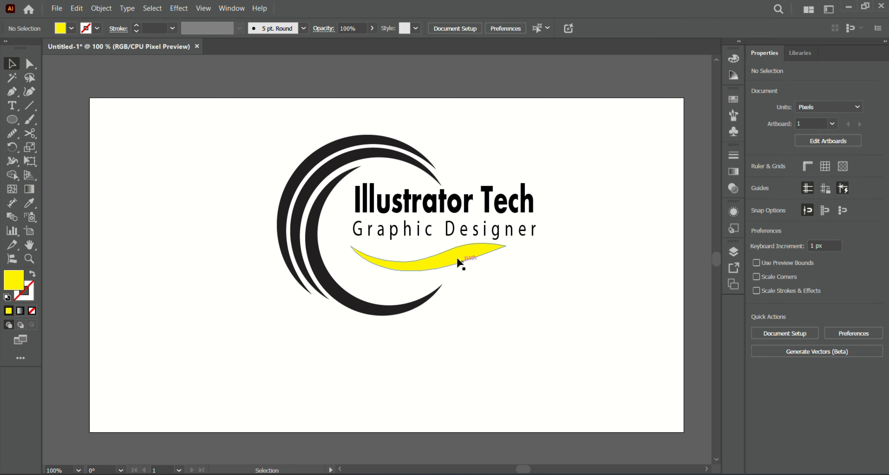
- Duplicate the yellow swoosh and place the copy just below the original
{"action": "left_click", "coordinate": [461, 260]}
{"action": "mouse_move", "coordinate": [463, 260]}
{"action": "left_mouse_down"}
{"action": "mouse_move", "coordinate": [469, 277]}
{"action": "mouse_move", "coordinate": [505, 270]}
{"action": "mouse_move", "coordinate": [472, 254]}
{"action": "left_mouse_up"}
{"action": "left_click", "coordinate": [468, 263]}
{"action": "left_click", "coordinate": [454, 253]}
{"action": "left_click", "coordinate": [492, 274]}
- Scale the tagline down slightly to sit neatly beneath the brand name
{"action": "left_click", "coordinate": [532, 230]}
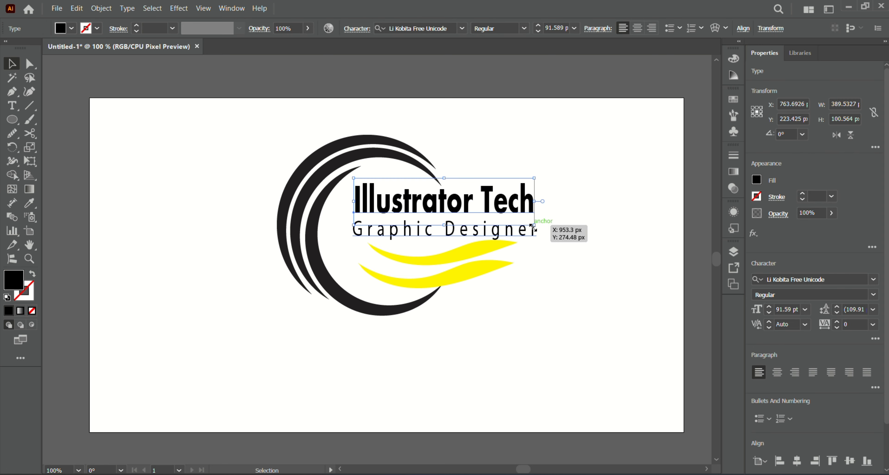
{"action": "left_click", "coordinate": [514, 230]}
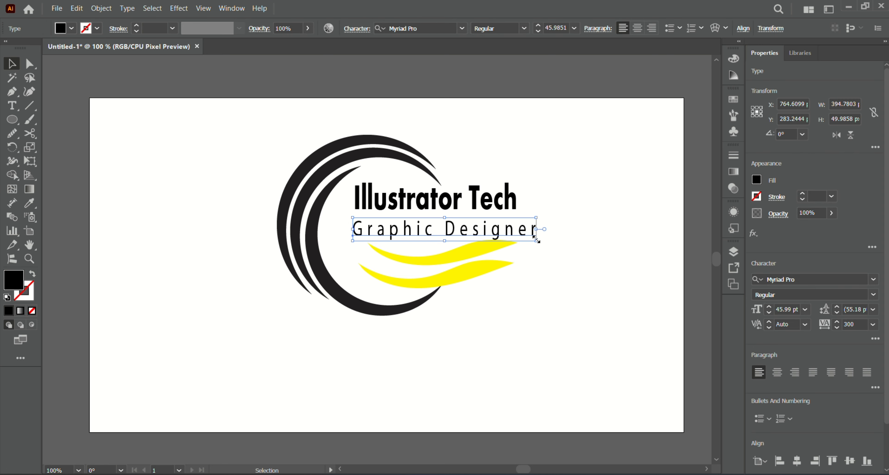
{"action": "left_click_drag", "start_coordinate": [537, 241], "coordinate": [524, 236]}
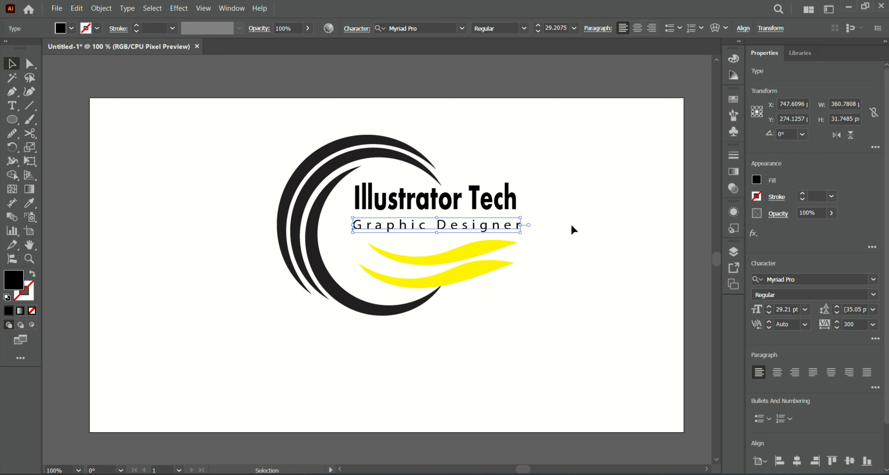
{"action": "left_click", "coordinate": [571, 228]}
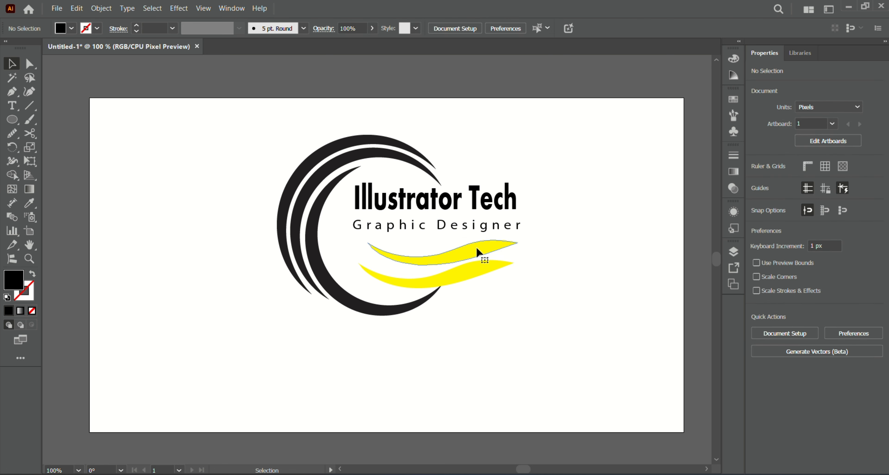
- Move the upper swoosh up toward the tagline and shift the lower swoosh left
{"action": "left_click_drag", "start_coordinate": [475, 252], "coordinate": [472, 246]}
{"action": "left_click_drag", "start_coordinate": [489, 270], "coordinate": [439, 271]}
{"action": "left_click", "coordinate": [555, 301]}
{"action": "left_click", "coordinate": [584, 303]}
{"action": "left_click", "coordinate": [640, 307]}
{"action": "left_click", "coordinate": [570, 316]}
- Fine-tune the positions of both swooshes so they stack evenly beneath the tagline inside the crescent
{"action": "left_click_drag", "start_coordinate": [468, 238], "coordinate": [461, 237]}
{"action": "left_click_drag", "start_coordinate": [503, 269], "coordinate": [474, 270]}
{"action": "left_click", "coordinate": [504, 290]}
{"action": "left_click", "coordinate": [572, 287]}
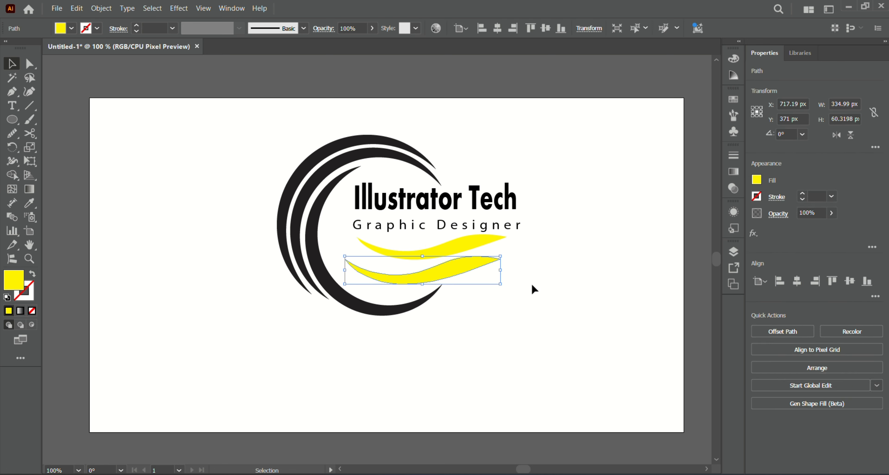
{"action": "left_click", "coordinate": [608, 305]}
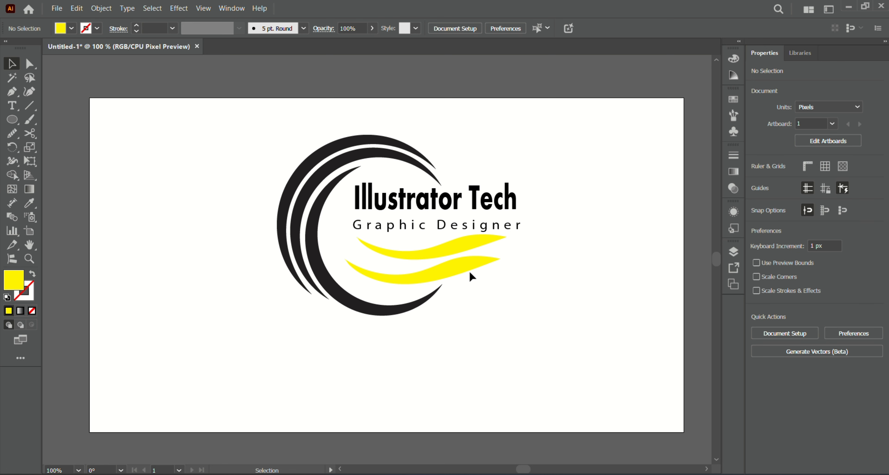
{"action": "left_click_drag", "start_coordinate": [469, 269], "coordinate": [473, 266]}
{"action": "left_click", "coordinate": [573, 312]}
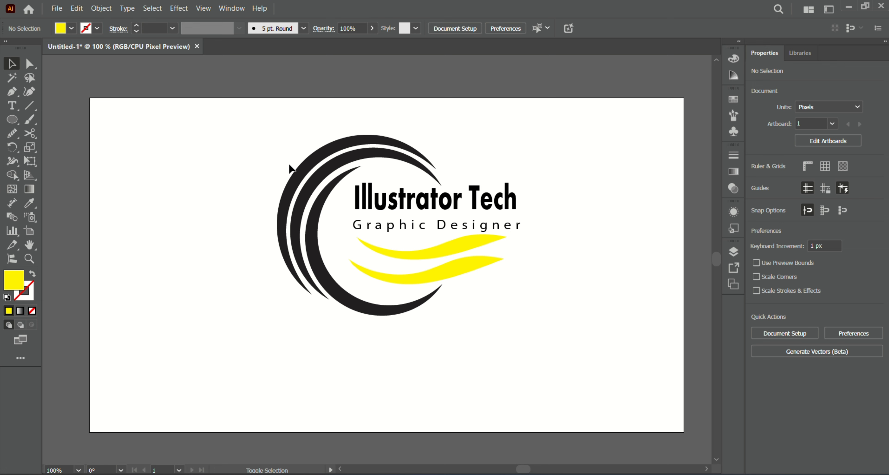
{"action": "left_click", "coordinate": [315, 189]}
{"action": "left_click", "coordinate": [576, 217]}
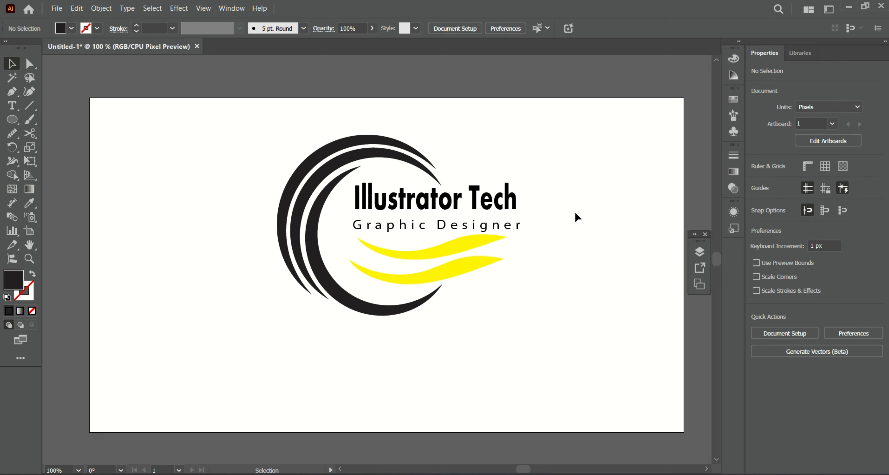
{"action": "left_click", "coordinate": [705, 234]}
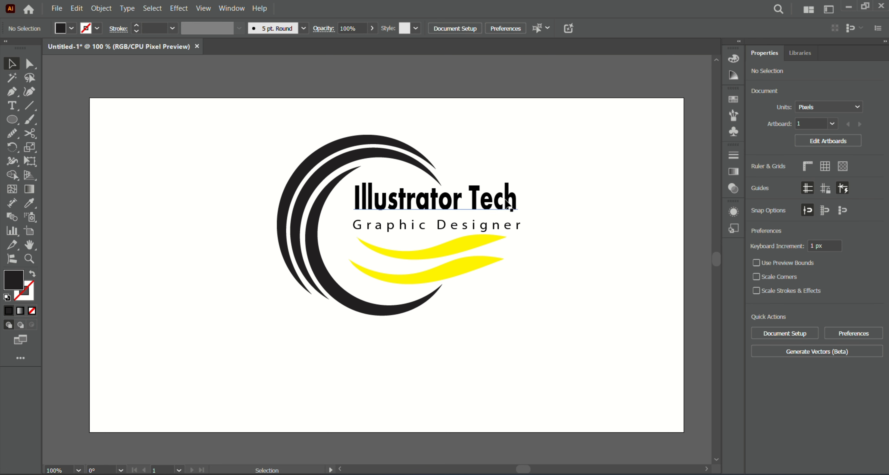
- Group the brand name and the tagline together
{"action": "left_click", "coordinate": [506, 202]}
{"action": "left_click", "coordinate": [535, 186]}
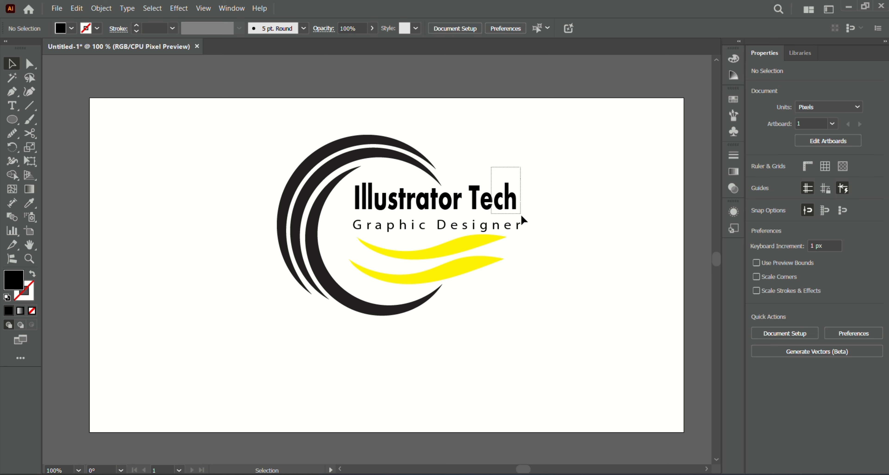
{"action": "left_click_drag", "start_coordinate": [523, 219], "coordinate": [525, 223]}
{"action": "right_click", "coordinate": [563, 237]}
{"action": "left_click", "coordinate": [601, 265]}
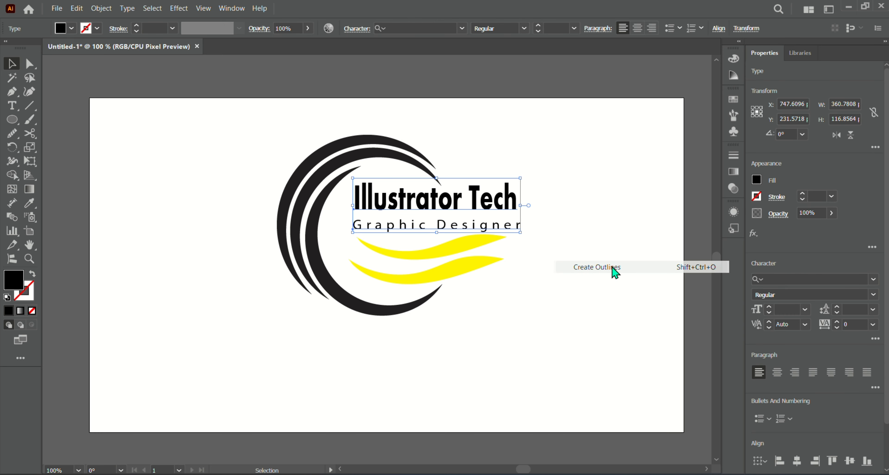
- Undo the last three actions, including the text grouping
{"action": "left_click", "coordinate": [588, 228]}
{"action": "left_click", "coordinate": [299, 176]}
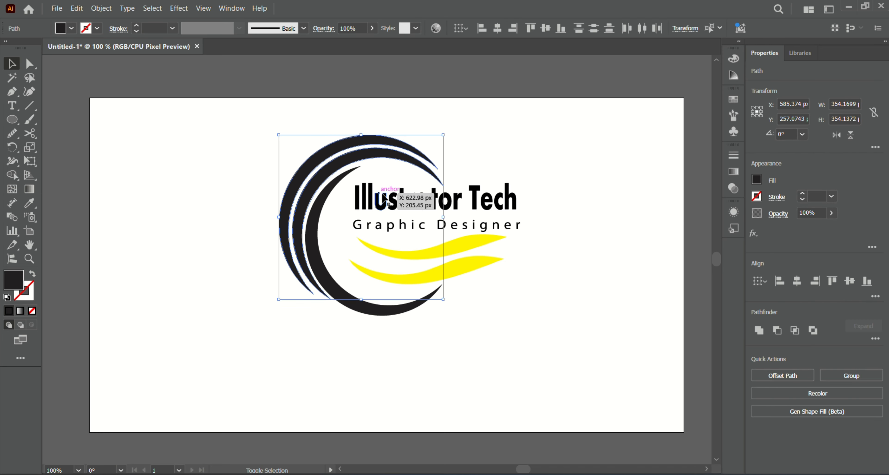
{"action": "key", "text": "ctrl+z"}
{"action": "key", "text": "ctrl+z"}
{"action": "key", "text": "ctrl+z"}
{"action": "key", "text": "ctrl+z"}
{"action": "key", "text": "ctrl+z"}
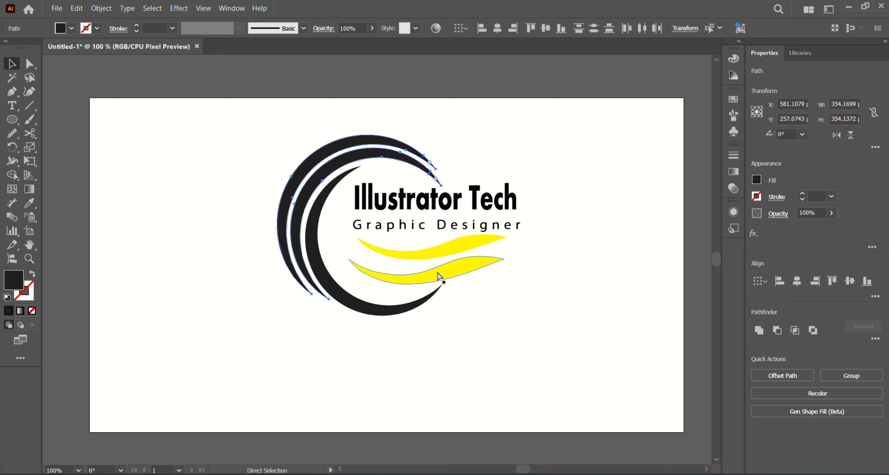
- Fill the two outer arcs, the brand name and the upper swoosh with the blue swatch C=70 M=15 Y=0 K=0
{"action": "left_click", "coordinate": [337, 238]}
{"action": "left_click", "coordinate": [303, 209]}
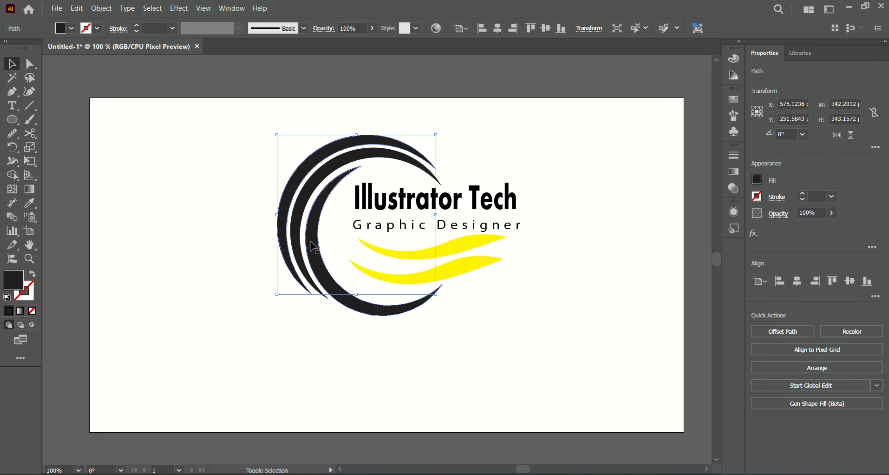
{"action": "left_click", "coordinate": [392, 207], "text": "shift"}
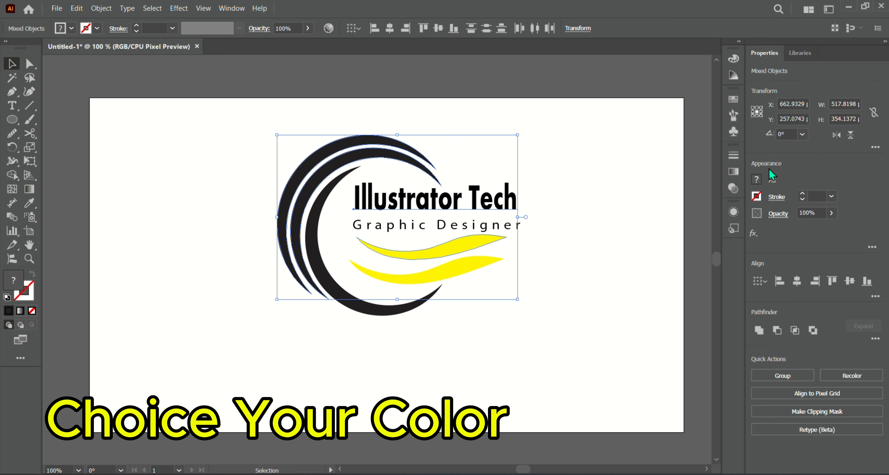
{"action": "left_click", "coordinate": [756, 179]}
{"action": "left_click", "coordinate": [695, 229]}
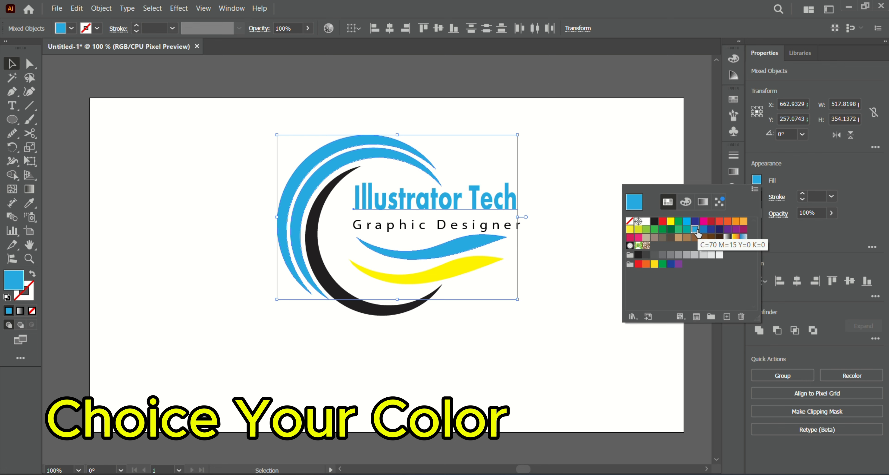
{"action": "left_click", "coordinate": [569, 228]}
- Fill the inner arc, the lower swoosh and the tagline with a dark gray swatch
{"action": "double_click", "coordinate": [344, 298]}
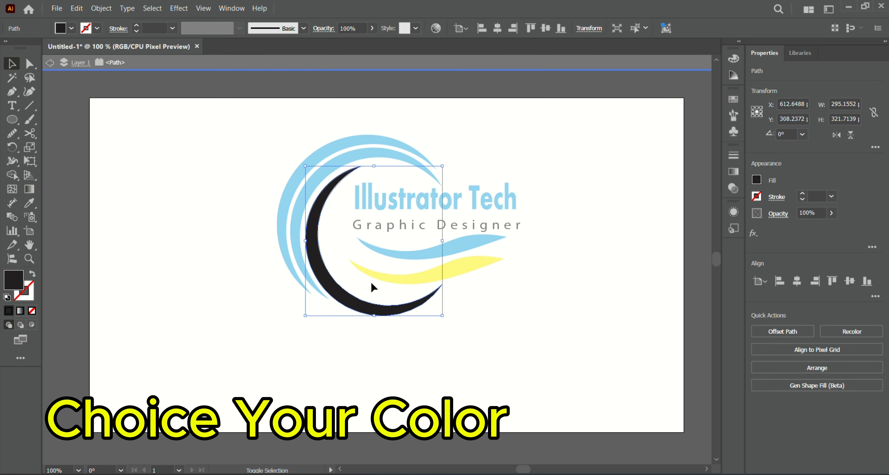
{"action": "double_click", "coordinate": [206, 214]}
{"action": "left_click", "coordinate": [358, 298]}
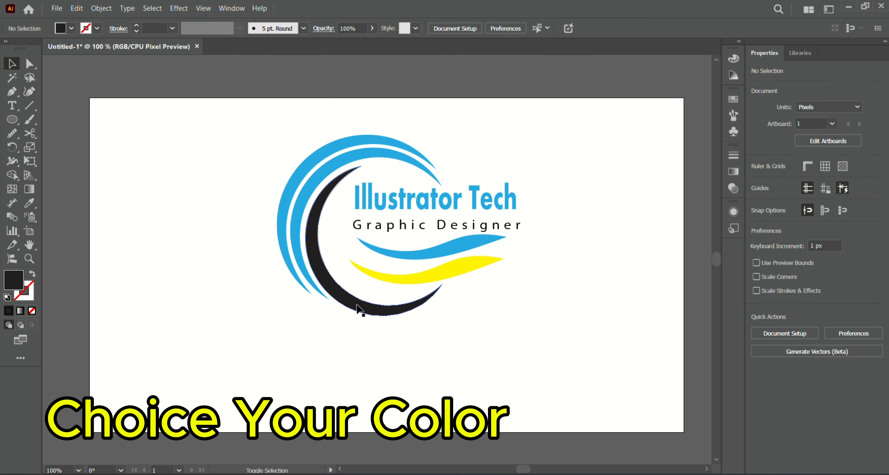
{"action": "left_click", "coordinate": [380, 277], "text": "shift"}
{"action": "left_click", "coordinate": [424, 224], "text": "shift"}
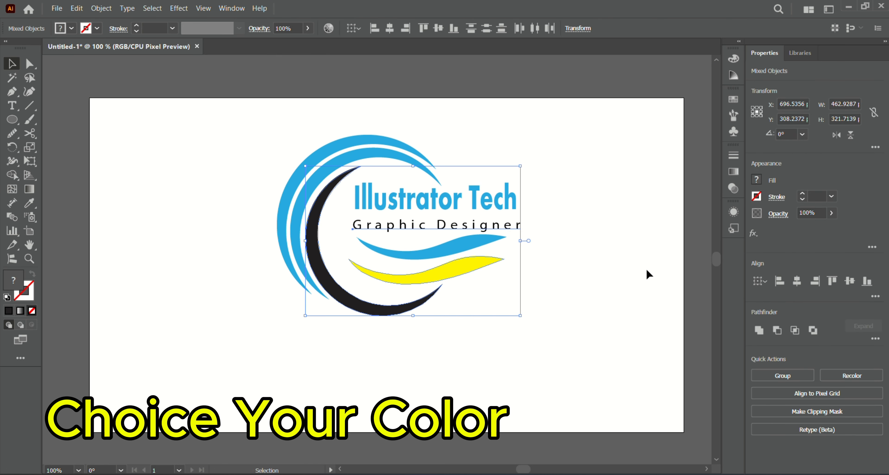
{"action": "left_click", "coordinate": [757, 178]}
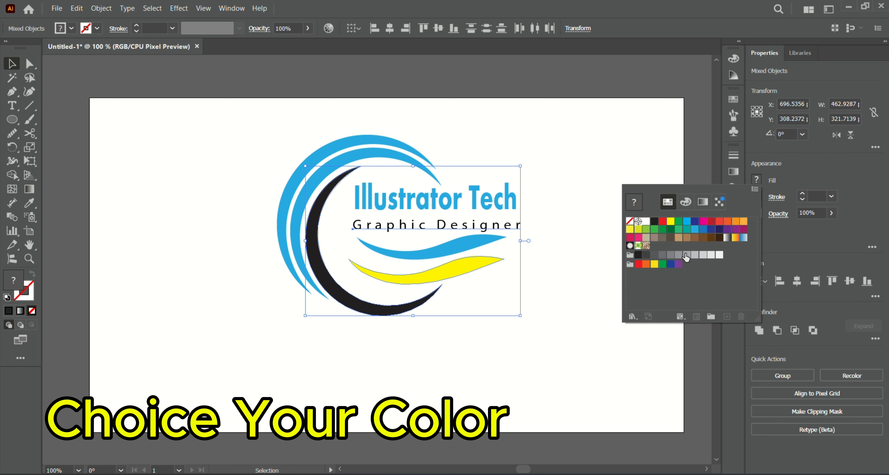
{"action": "left_click", "coordinate": [655, 256]}
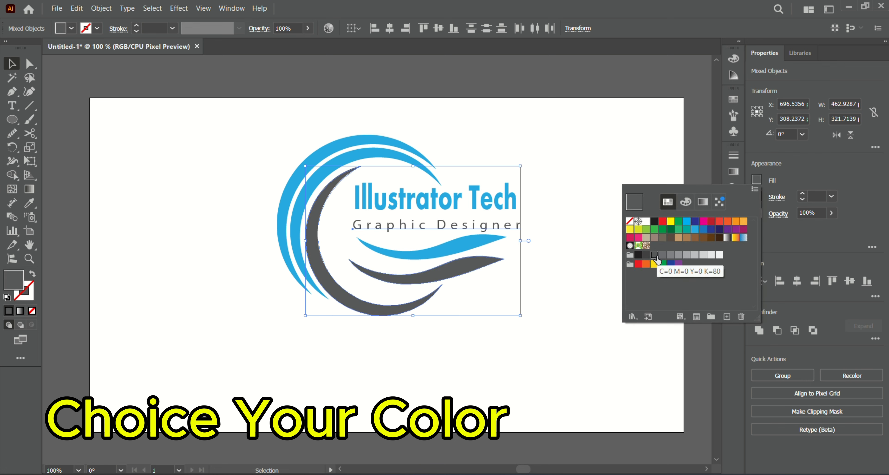
{"action": "left_click", "coordinate": [586, 268]}
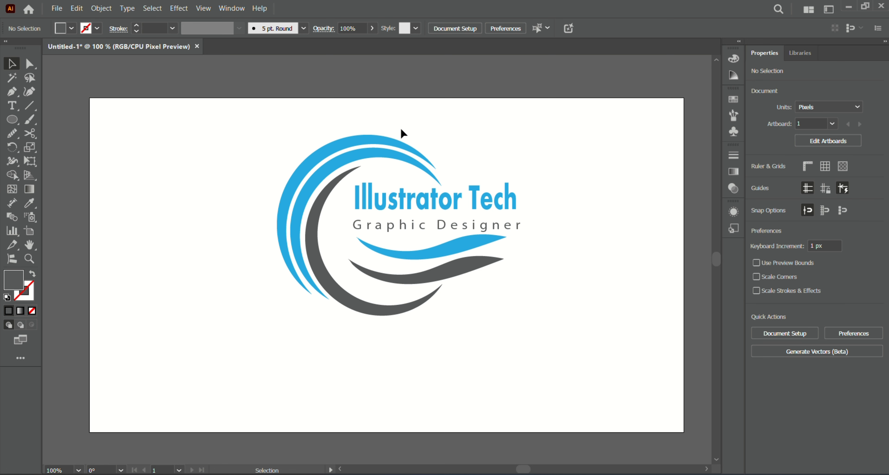
- Stretch the gray lower swoosh slightly wider to the right beneath the blue swoosh
{"action": "left_click", "coordinate": [477, 243]}
{"action": "left_click_drag", "start_coordinate": [507, 259], "coordinate": [445, 251]}
{"action": "left_click", "coordinate": [483, 271]}
{"action": "left_click", "coordinate": [476, 268]}
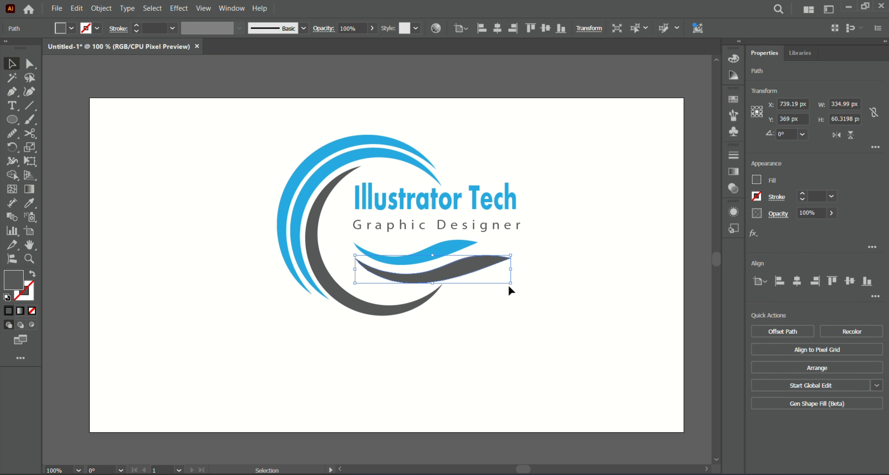
{"action": "left_click_drag", "start_coordinate": [510, 255], "coordinate": [512, 254]}
{"action": "left_click_drag", "start_coordinate": [512, 283], "coordinate": [517, 284]}
{"action": "left_click", "coordinate": [547, 307]}
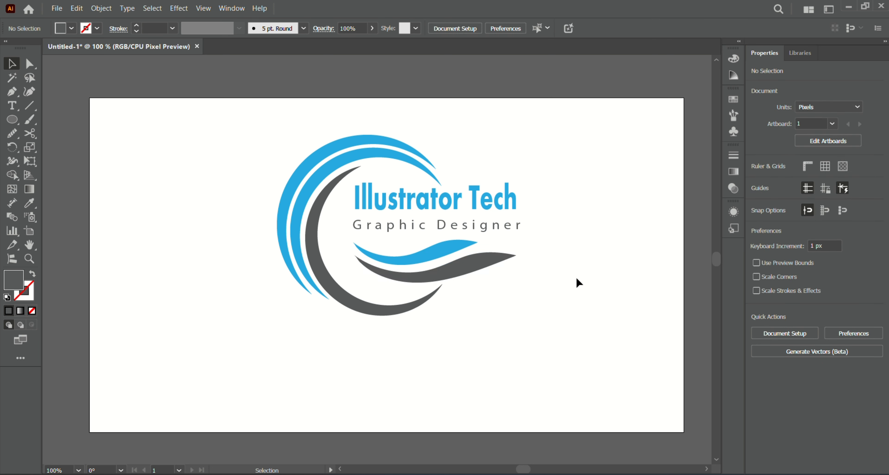